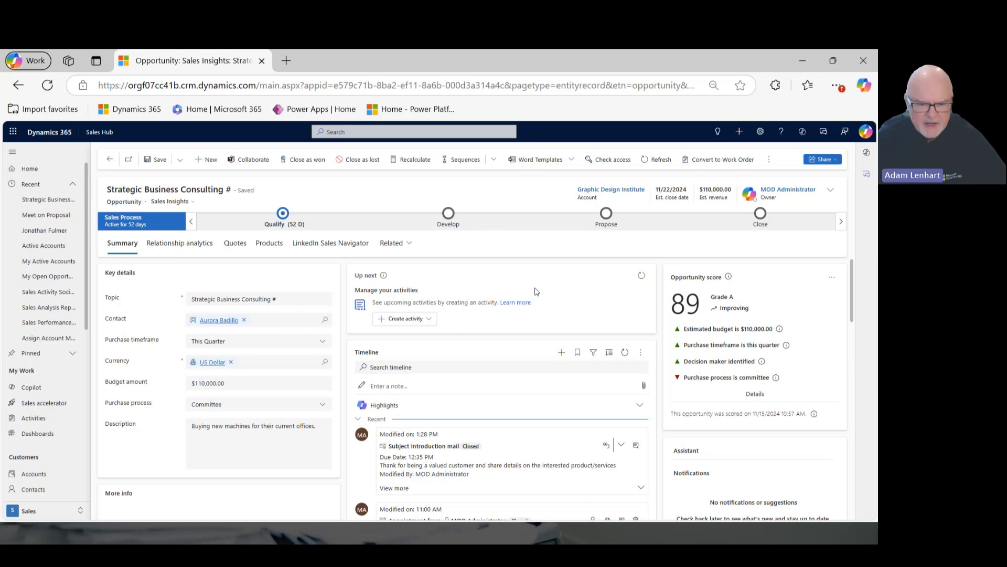
{"action": "left_click", "coordinate": [429, 320]}
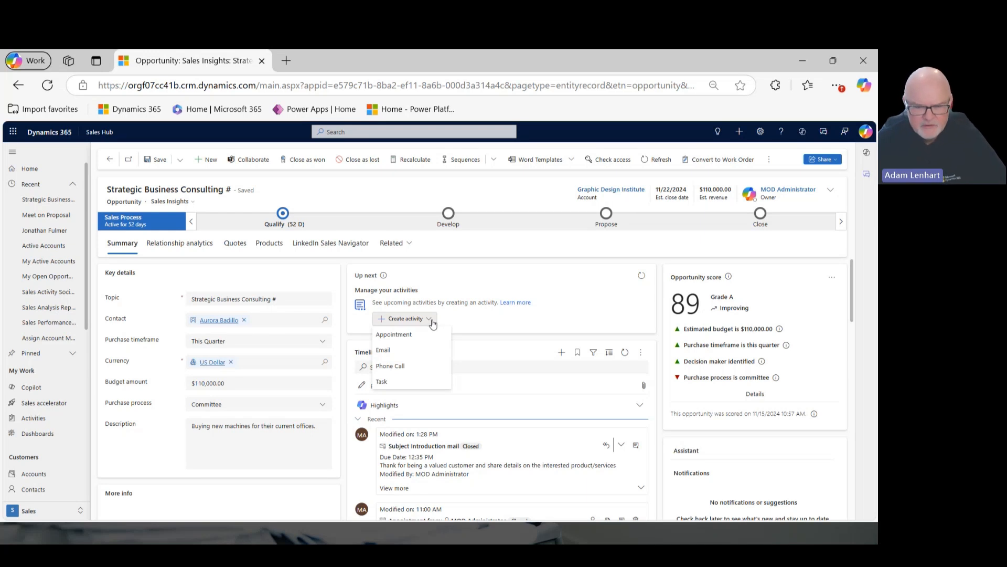
{"action": "left_click", "coordinate": [528, 284]}
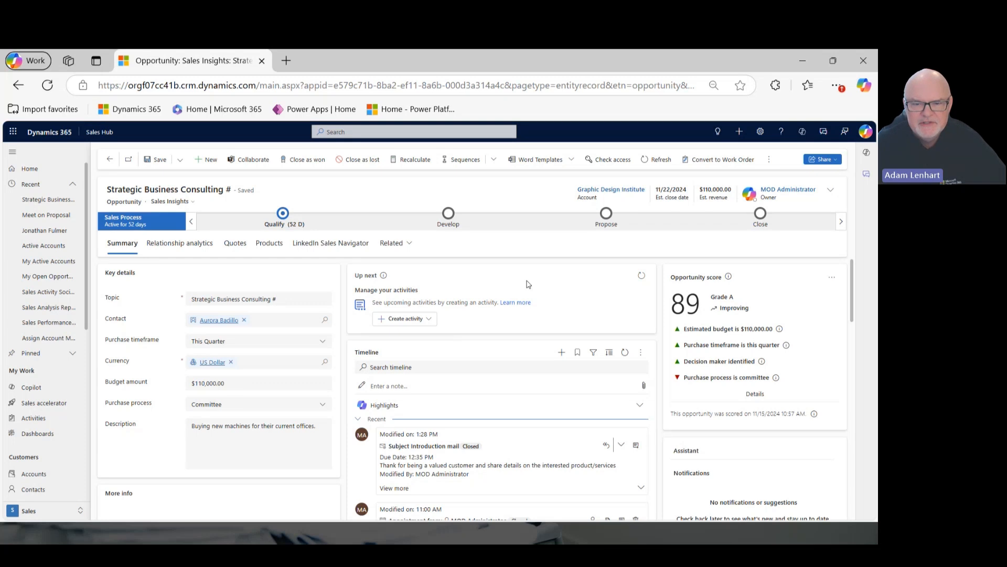
Connect the opportunity to the Opportunity Nurturing sequence and assign it to the MOD Administrator seller.
{"action": "left_click", "coordinate": [493, 163]}
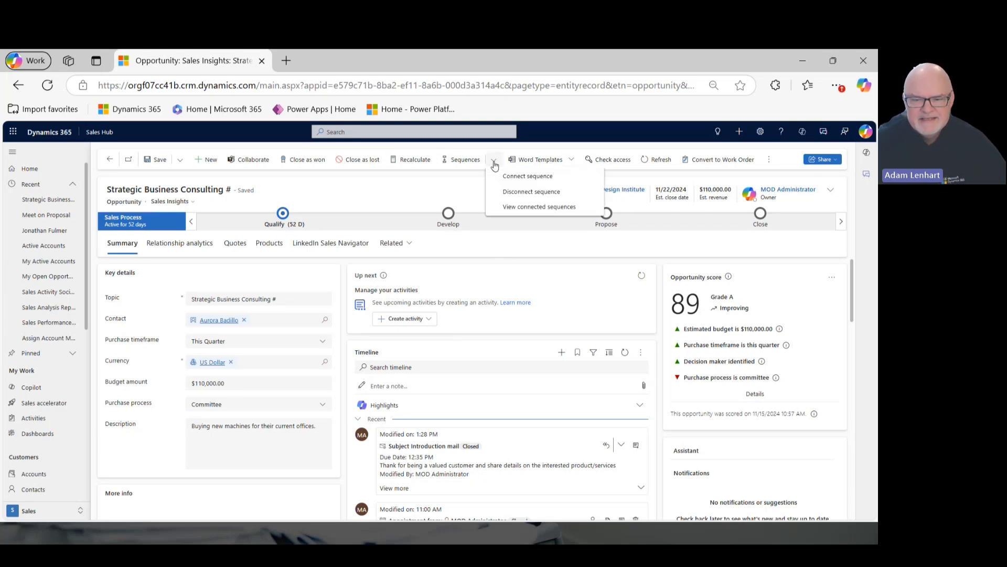
{"action": "left_click", "coordinate": [519, 183]}
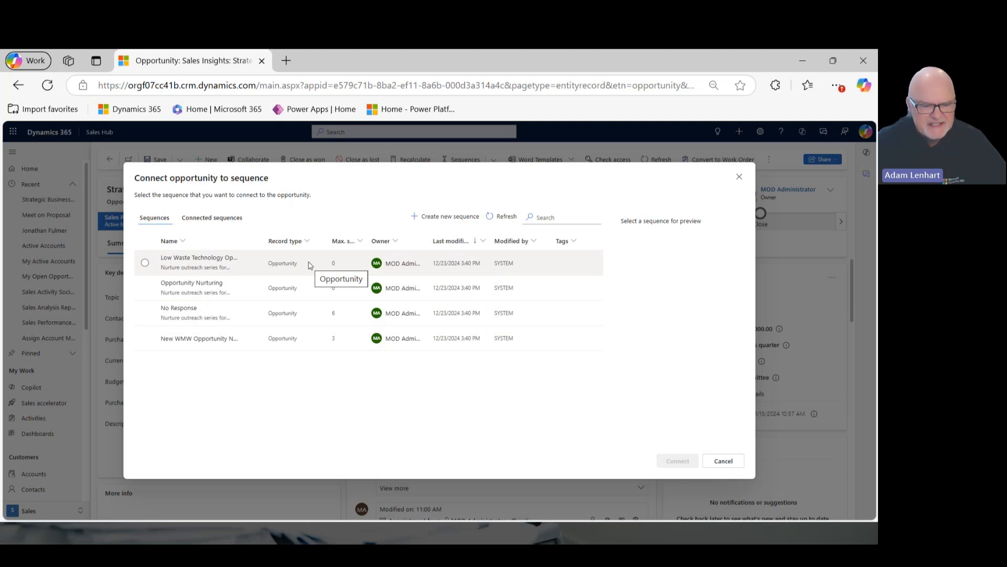
{"action": "left_click", "coordinate": [145, 288]}
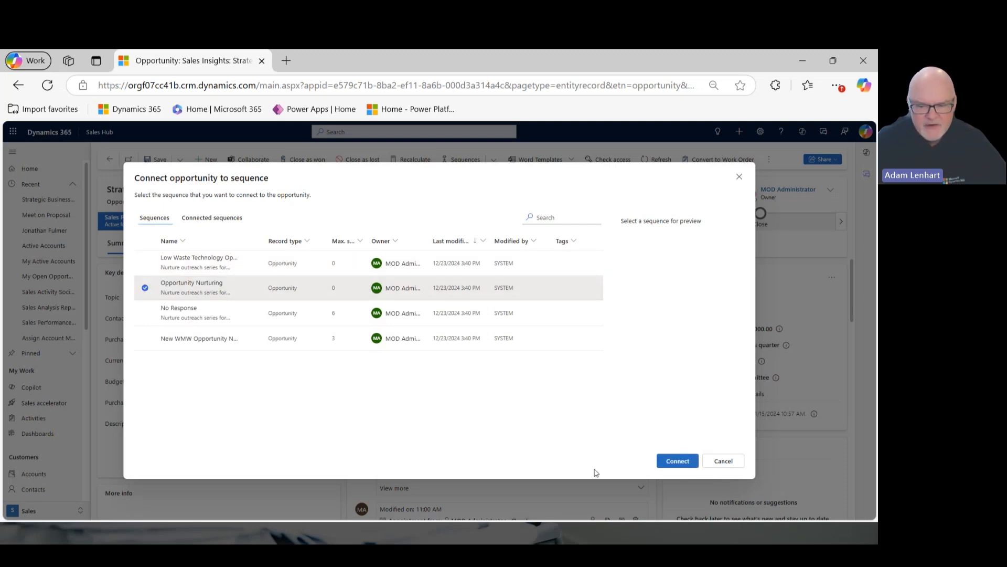
{"action": "left_click", "coordinate": [674, 463]}
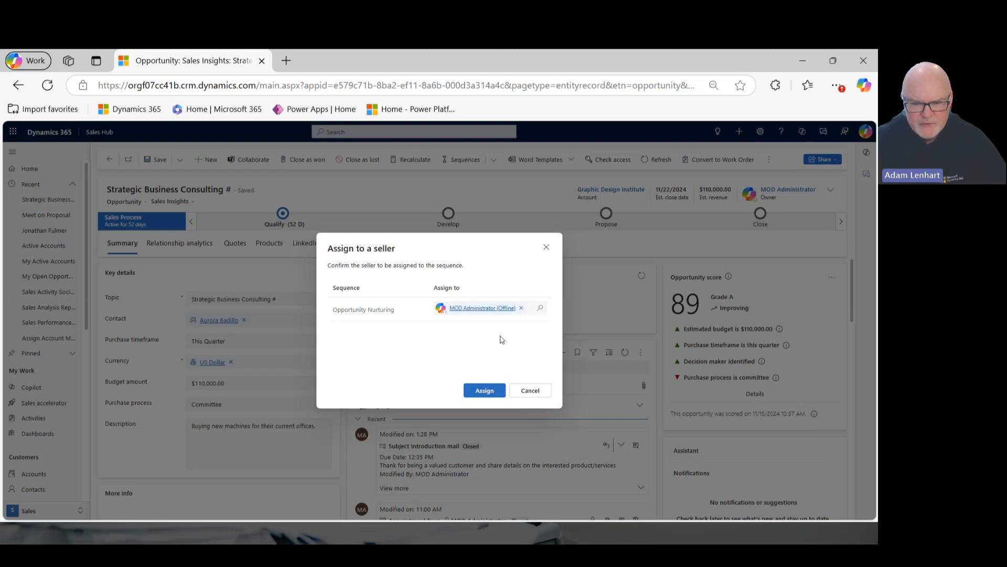
{"action": "left_click", "coordinate": [484, 391]}
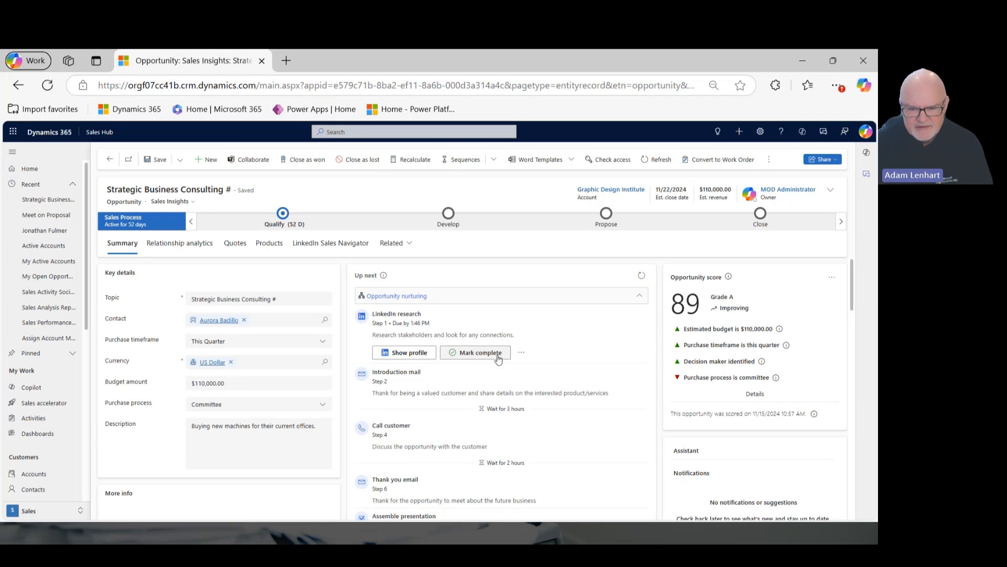
Mark the LinkedIn research step complete and open the Opportunity nurturing sequence's progress preview.
{"action": "left_click", "coordinate": [521, 353]}
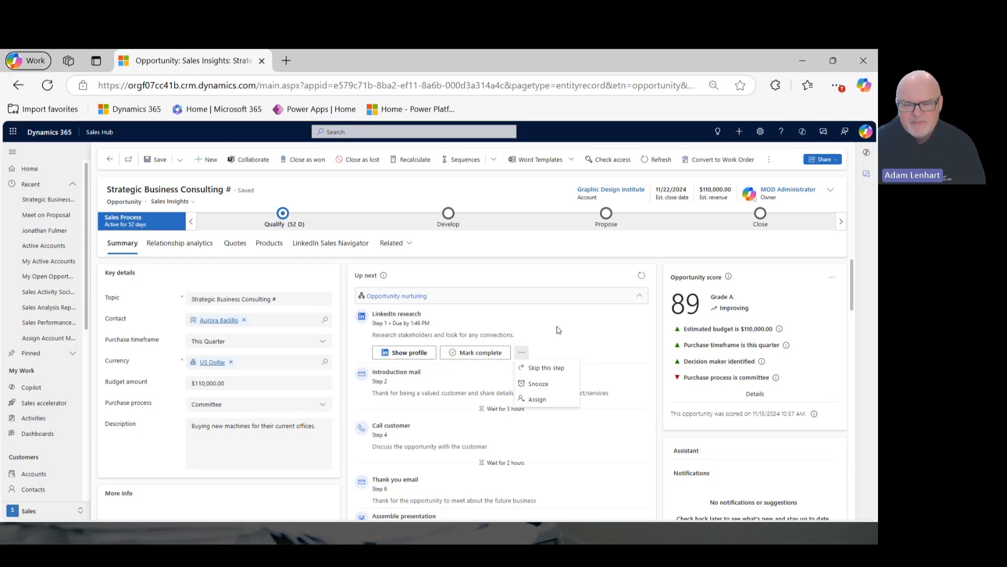
{"action": "left_click", "coordinate": [486, 353]}
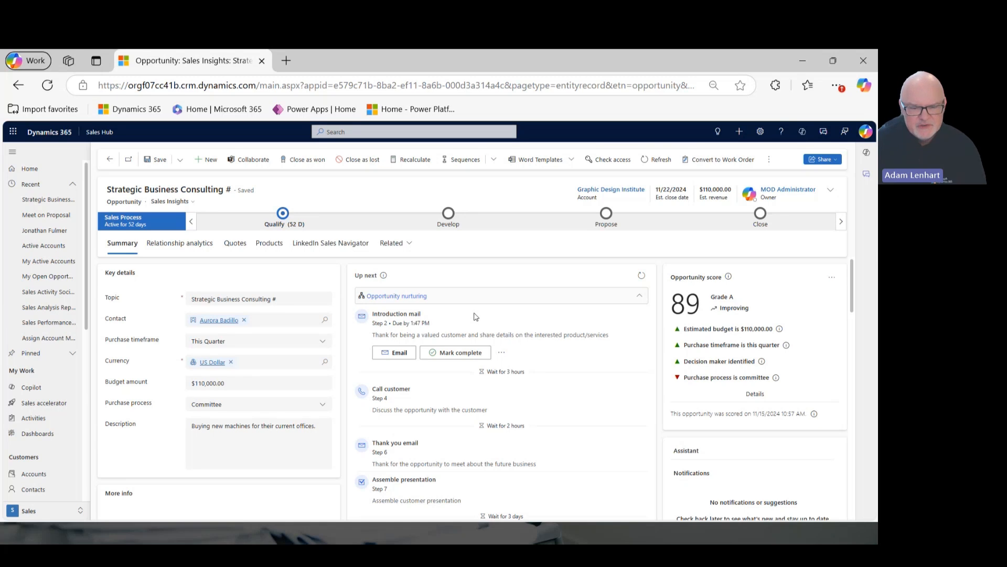
{"action": "left_click", "coordinate": [412, 297]}
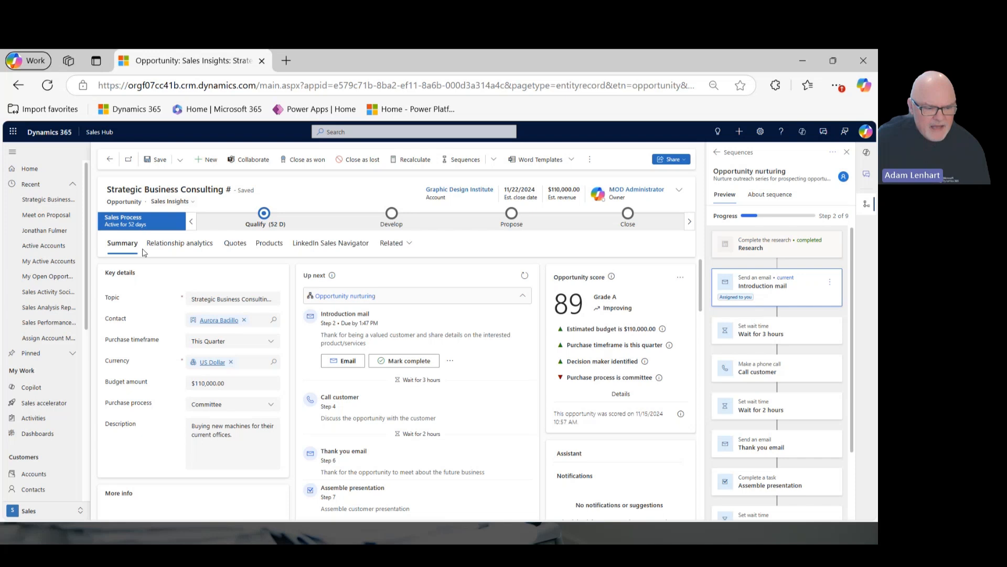
View the Sales accelerator work list and go to the Sequences page of Sales Insights settings, closing the Teams collaboration pane.
{"action": "left_click", "coordinate": [42, 403]}
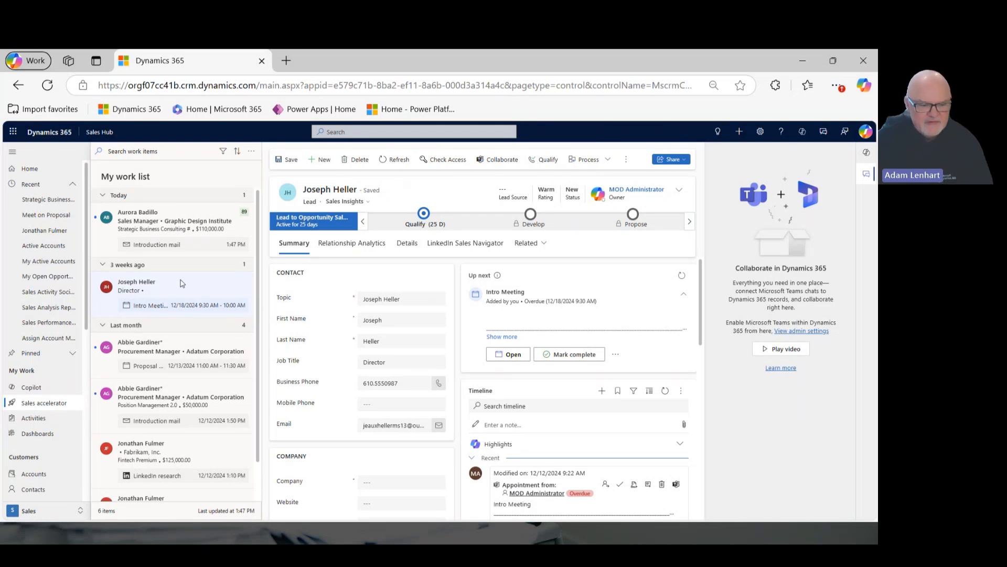
{"action": "left_click", "coordinate": [80, 510]}
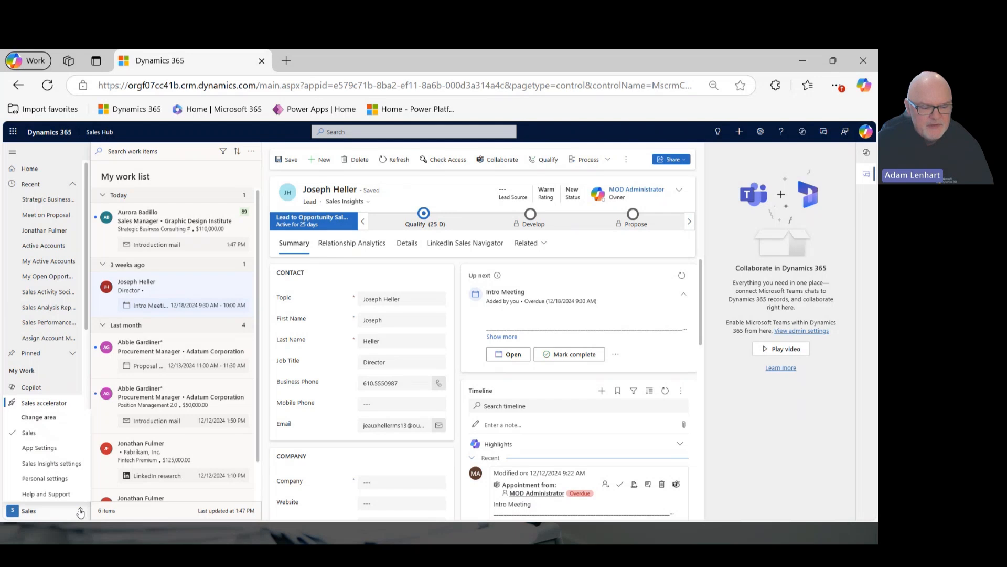
{"action": "left_click", "coordinate": [55, 465]}
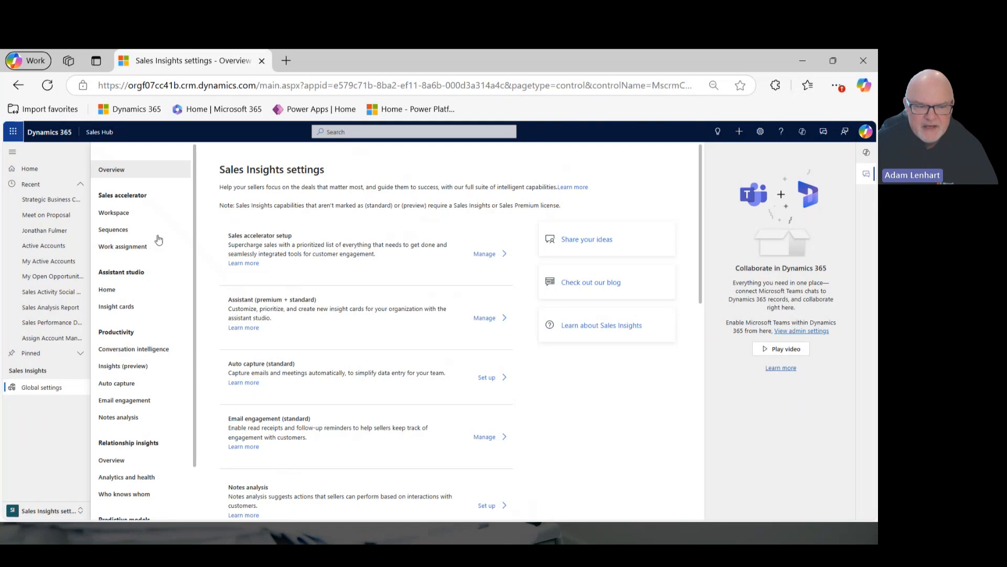
{"action": "left_click", "coordinate": [127, 230]}
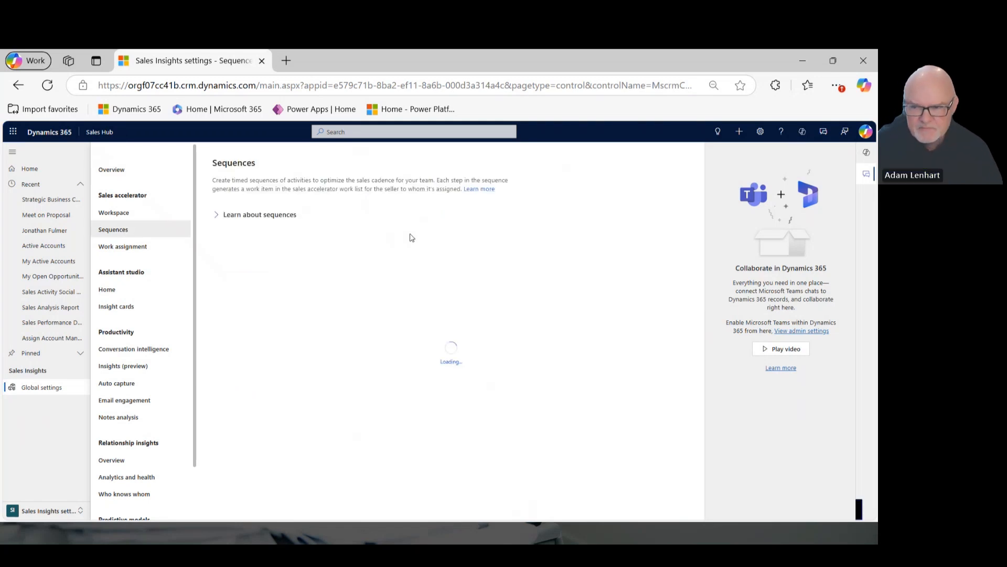
{"action": "left_click", "coordinate": [867, 174]}
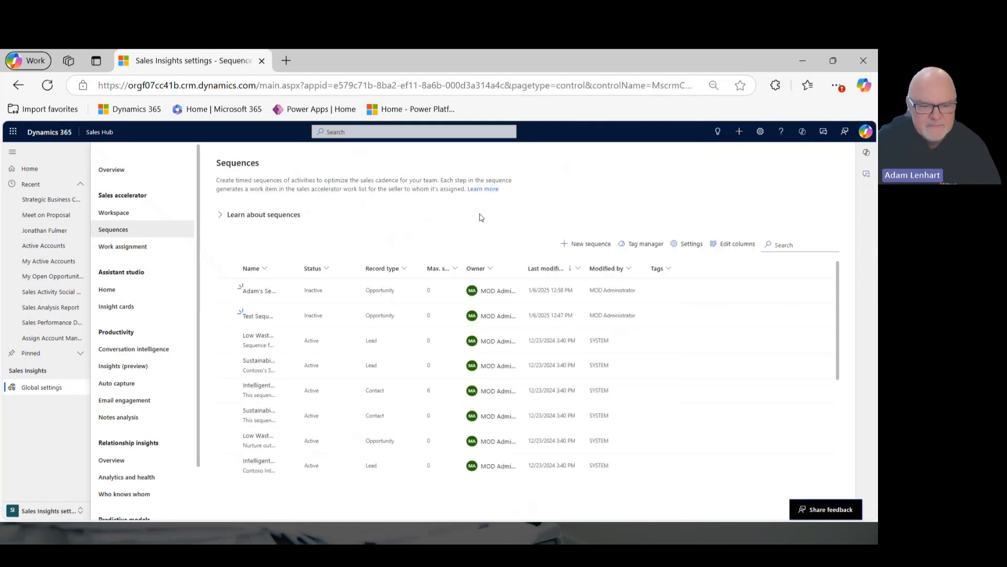
Open the Opportunity Nurturing sequence in the designer and view the properties of its Introduction mail step.
{"action": "scroll", "coordinate": [327, 367], "scroll_direction": "down", "scroll_amount": 3}
{"action": "scroll", "coordinate": [328, 367], "scroll_direction": "down", "scroll_amount": 2}
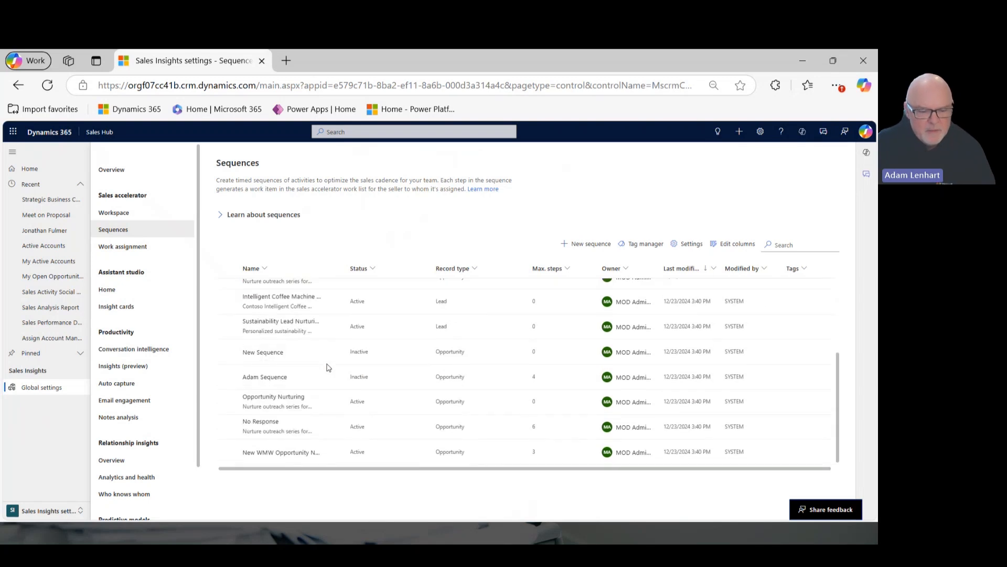
{"action": "left_click", "coordinate": [276, 398]}
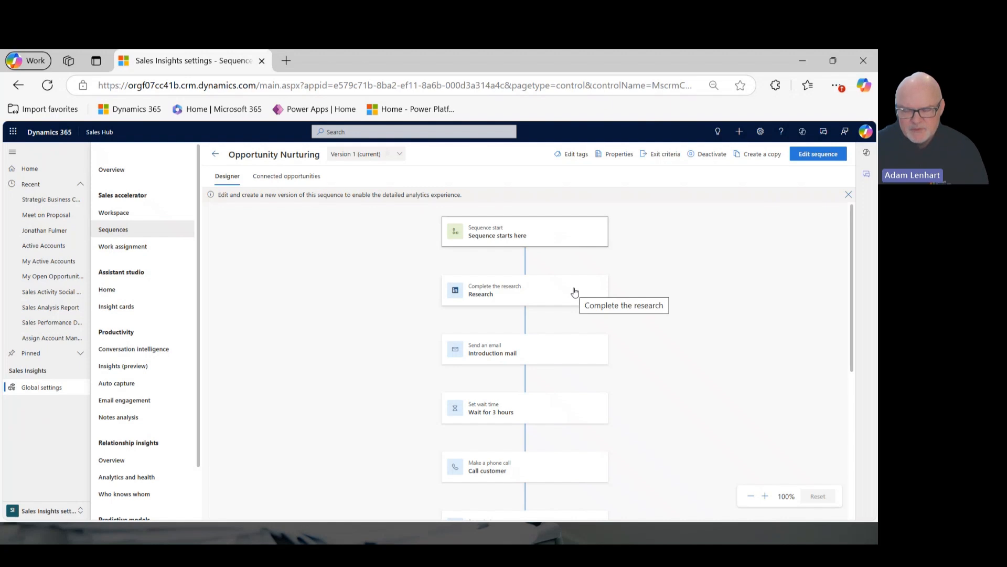
{"action": "left_click", "coordinate": [529, 347]}
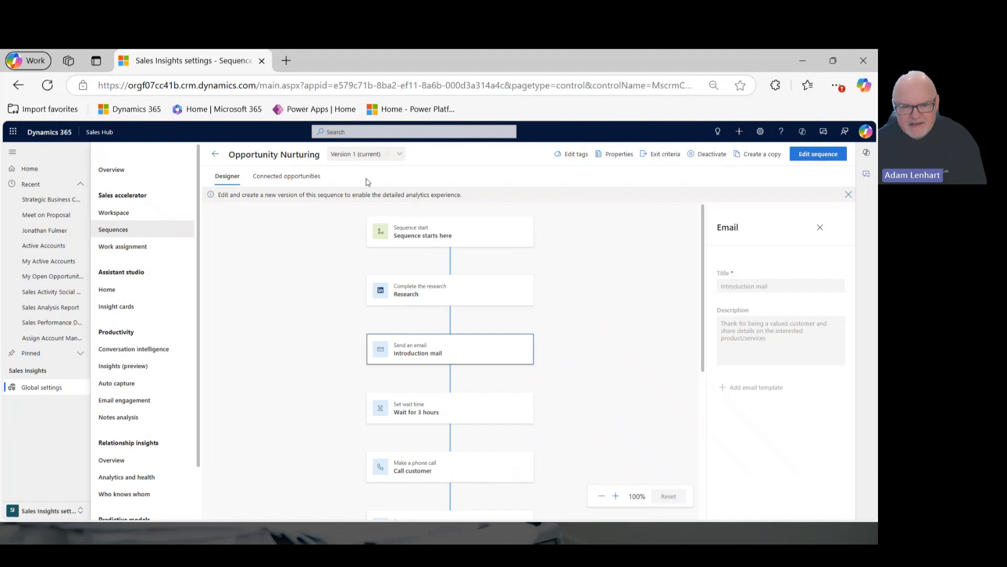
Review the segments and opportunities connected to the Opportunity Nurturing sequence.
{"action": "left_click", "coordinate": [315, 176]}
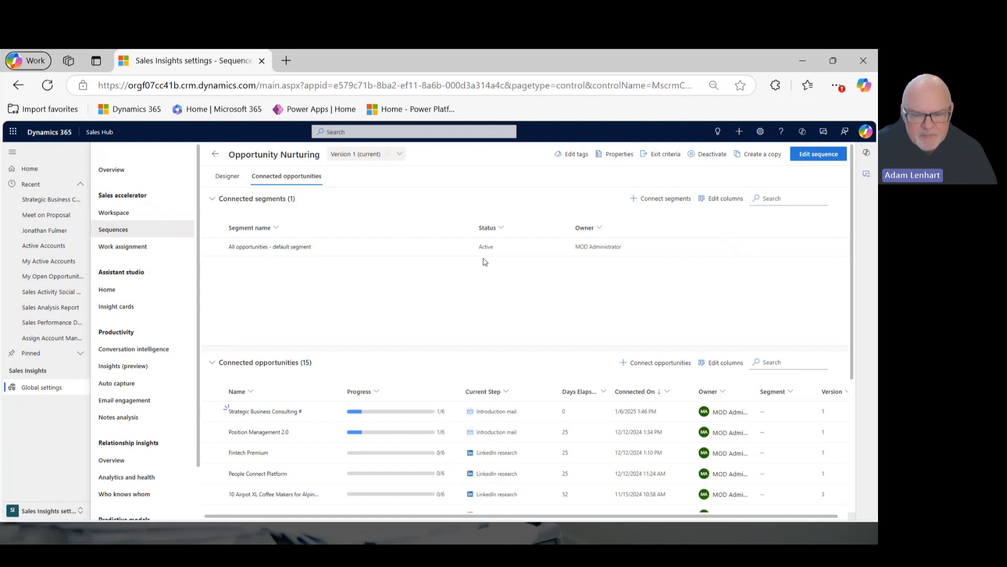
{"action": "scroll", "coordinate": [533, 338], "scroll_direction": "down", "scroll_amount": 1}
{"action": "scroll", "coordinate": [534, 338], "scroll_direction": "down", "scroll_amount": 2}
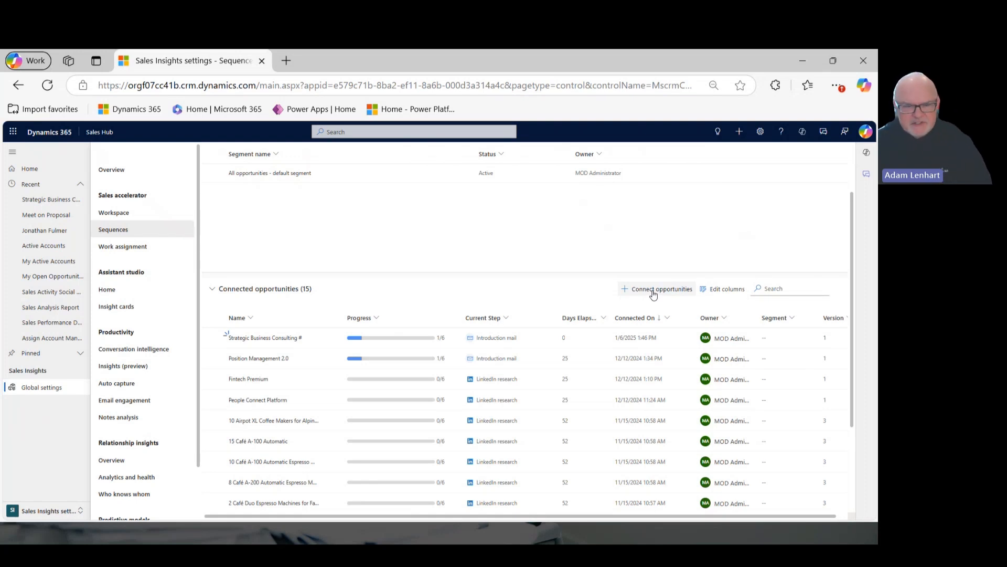
Return to the list of sequences and start creating a new sequence from blank.
{"action": "left_click", "coordinate": [135, 226]}
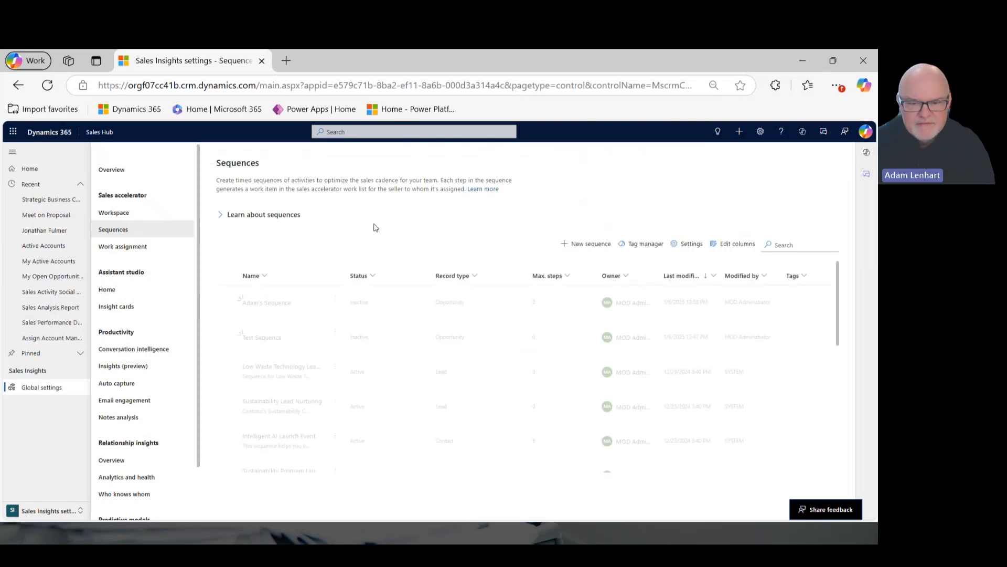
{"action": "left_click", "coordinate": [583, 246]}
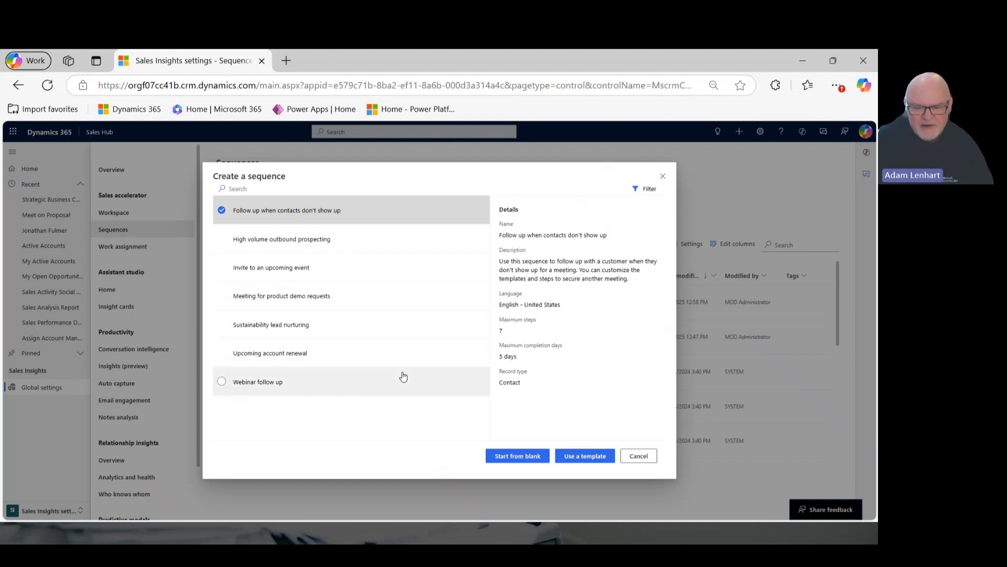
{"action": "left_click", "coordinate": [528, 465]}
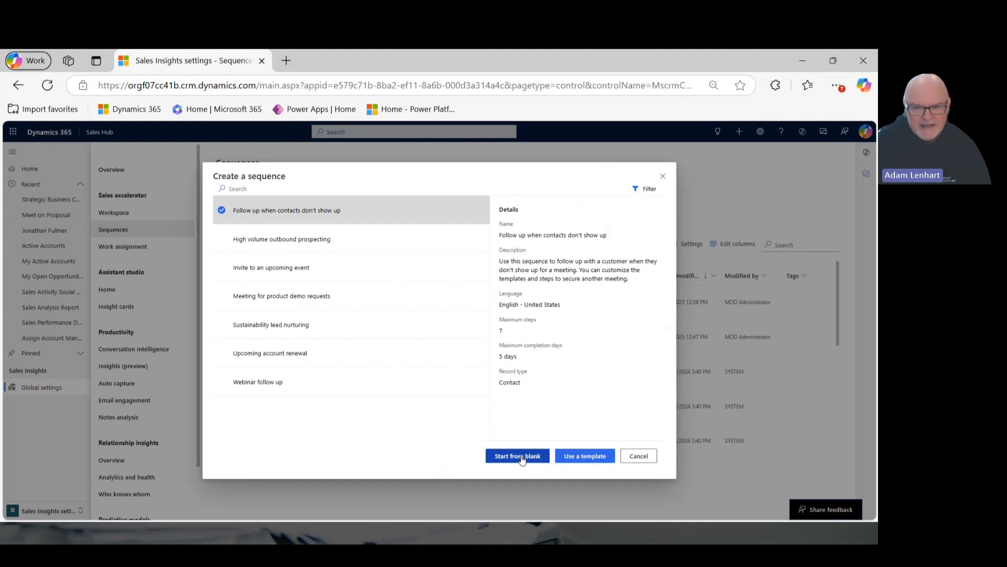
Name the new sequence with the owner's first name in possessive form followed by "Sequence 2".
{"action": "left_click", "coordinate": [579, 216]}
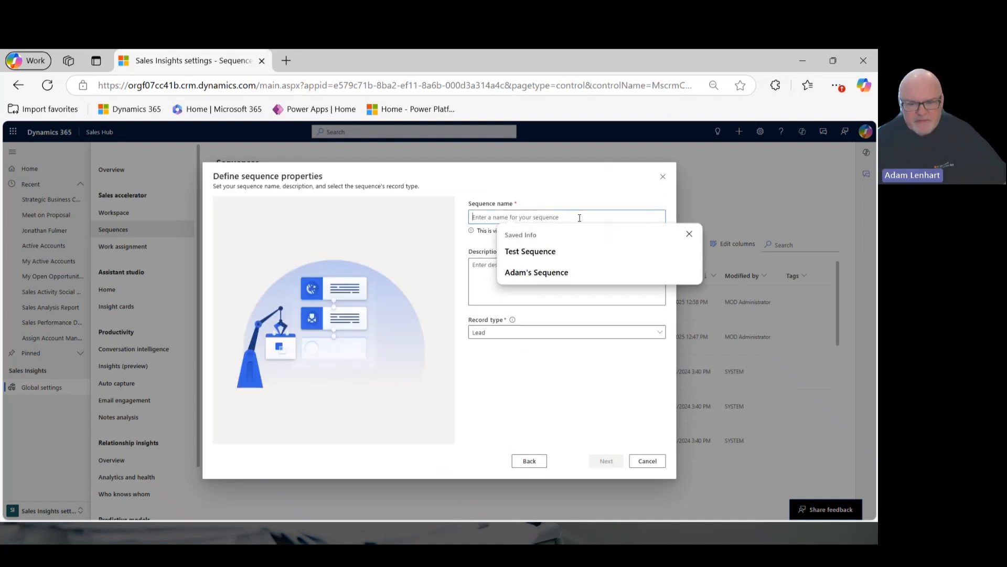
{"action": "type", "text": "Adaqm"}
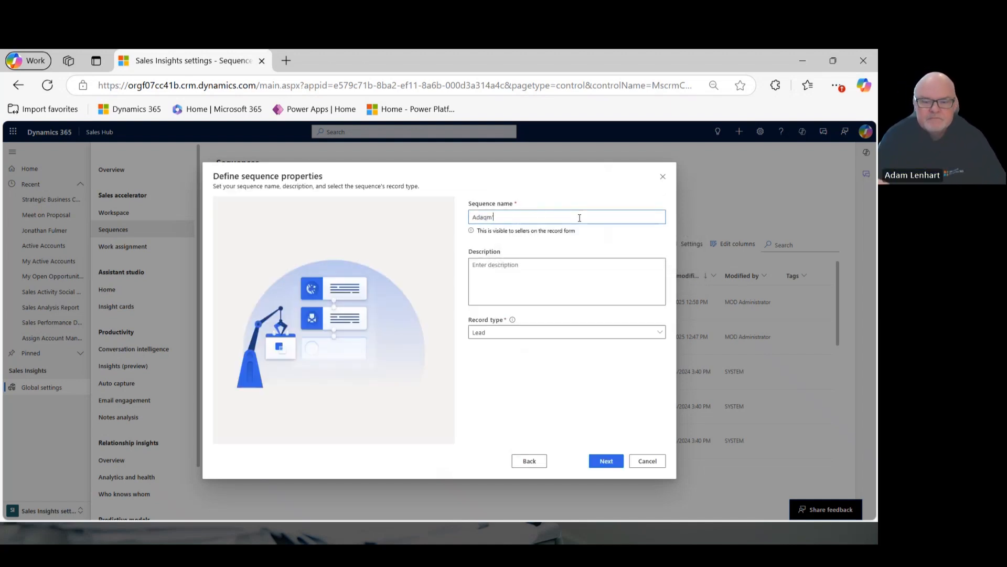
{"action": "key", "text": "BackSpace"}
{"action": "key", "text": "BackSpace"}
{"action": "type", "text": "m"}
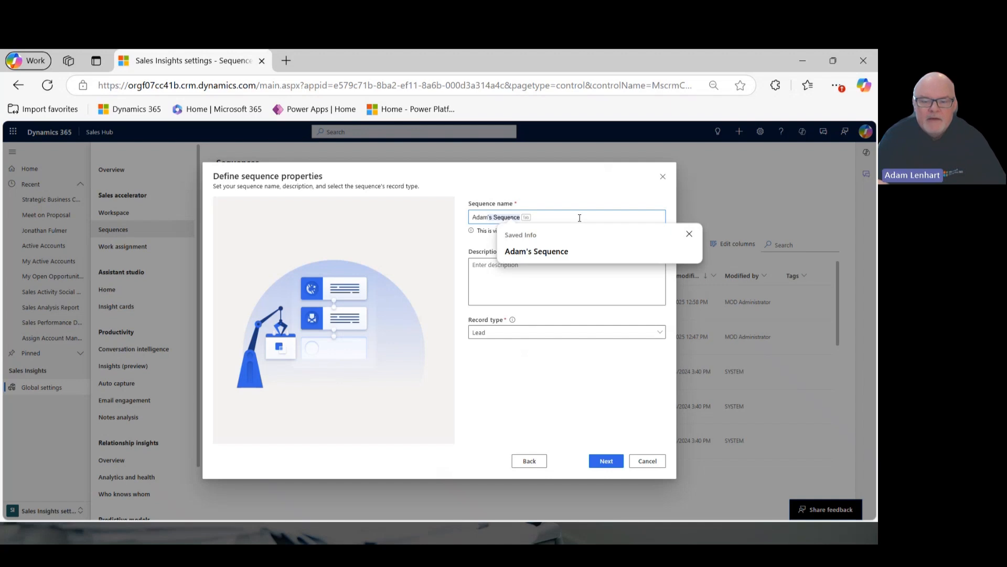
{"action": "type", "text": "'"}
{"action": "right_click", "coordinate": [579, 217]}
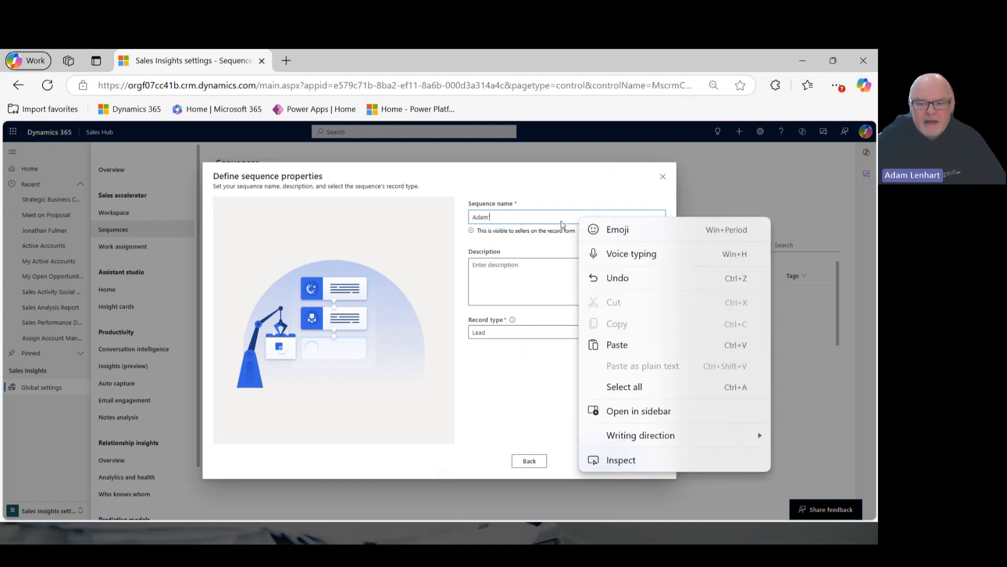
{"action": "left_click", "coordinate": [544, 216]}
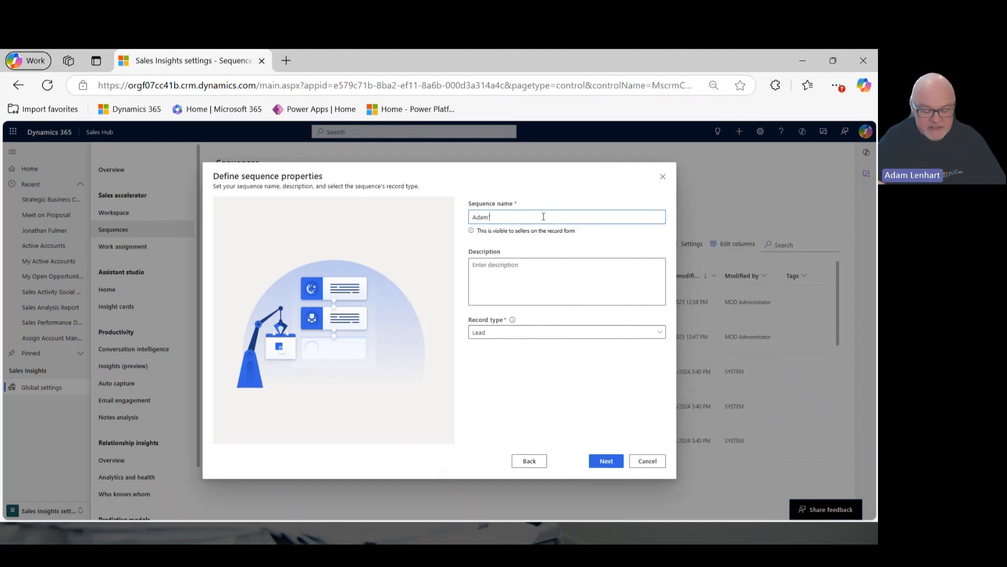
{"action": "type", "text": "s sequ"}
{"action": "key", "text": "ctrl+z"}
{"action": "key", "text": "super+v"}
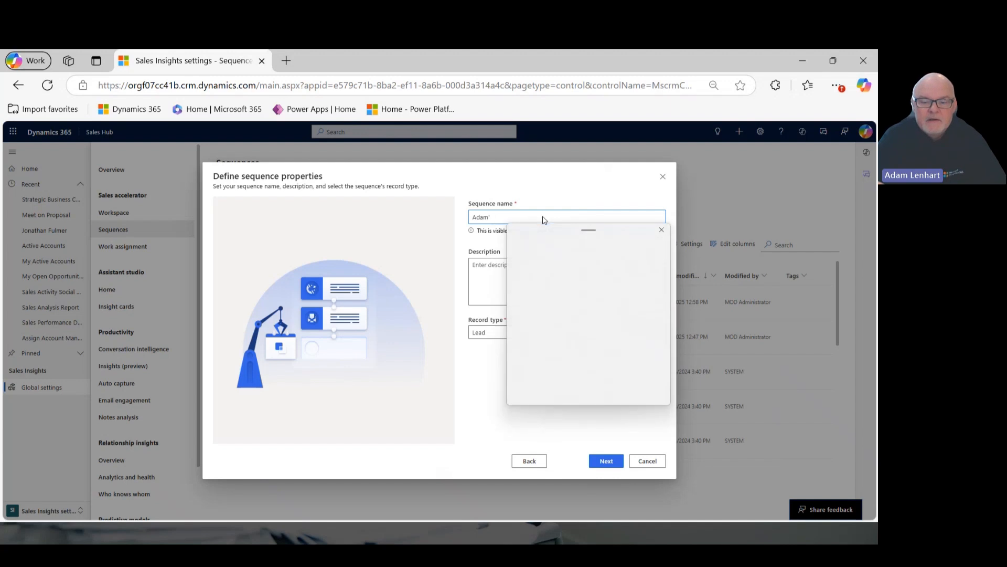
{"action": "type", "text": "s Sequence"}
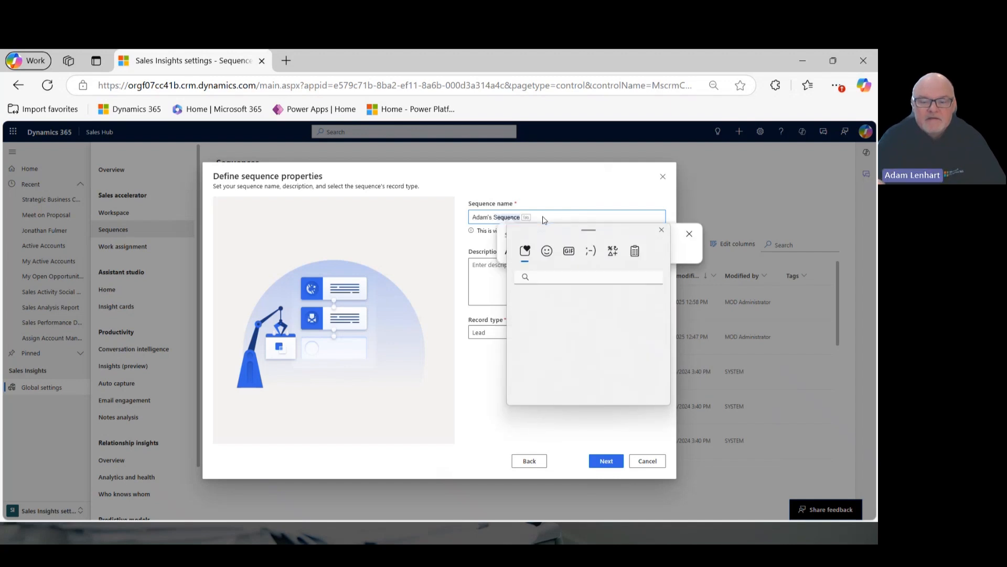
{"action": "key", "text": "Tab"}
{"action": "key", "text": "Escape"}
{"action": "type", "text": "2"}
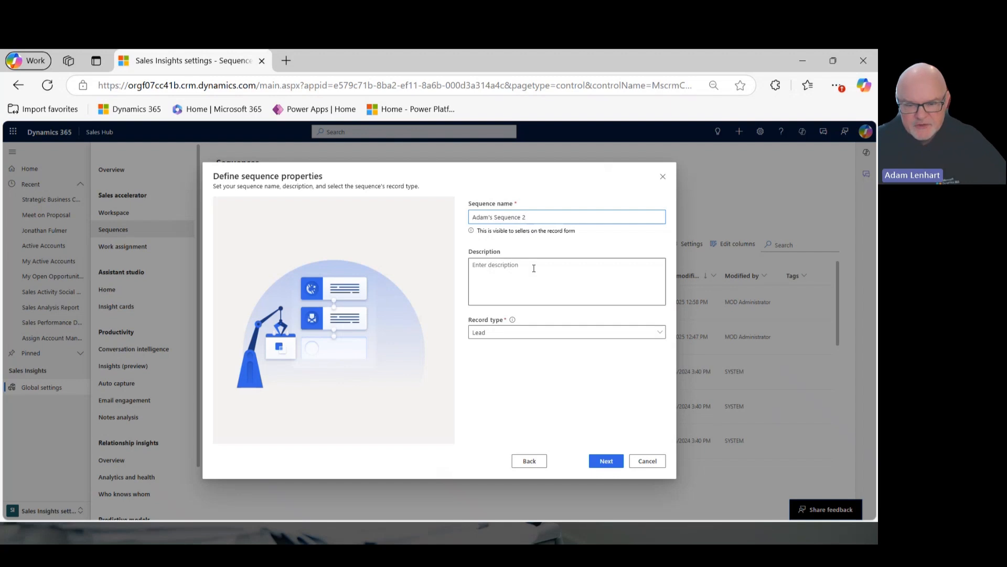
Set the new sequence's record type to Opportunity and continue to the designer.
{"action": "left_click", "coordinate": [662, 334]}
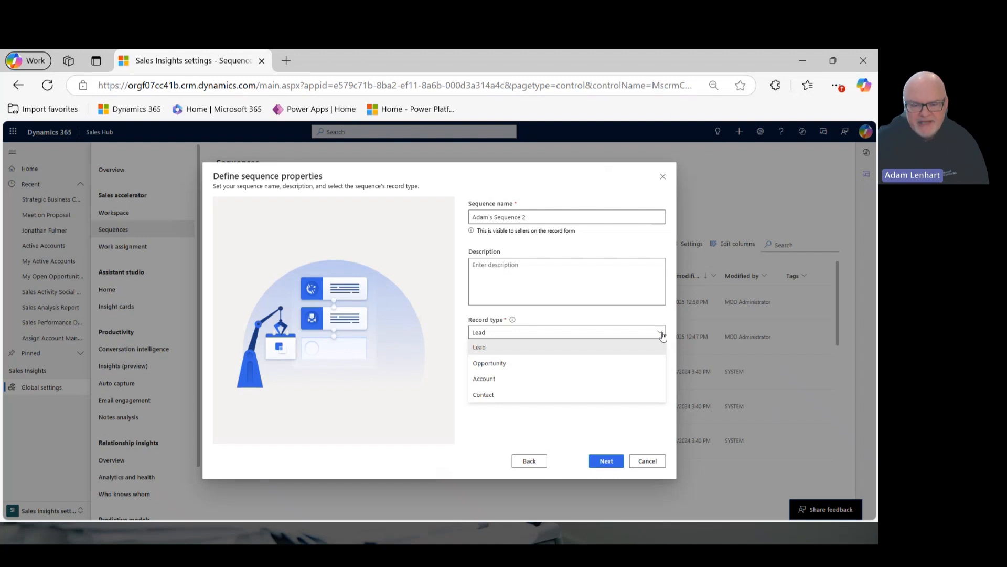
{"action": "left_click", "coordinate": [507, 364]}
{"action": "left_click", "coordinate": [601, 461]}
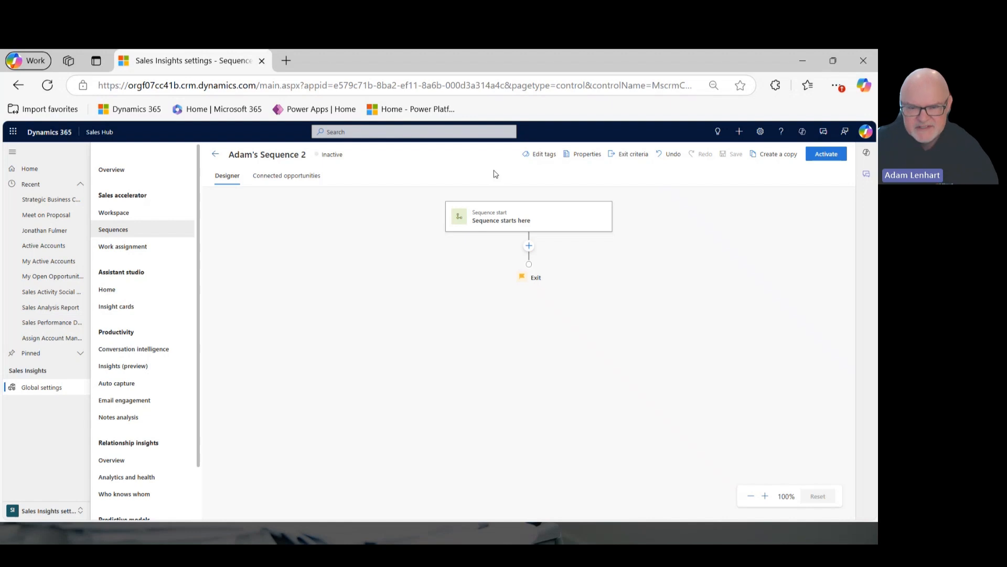
Add the LinkedIn action Complete the research as the first step of the sequence.
{"action": "left_click", "coordinate": [529, 249]}
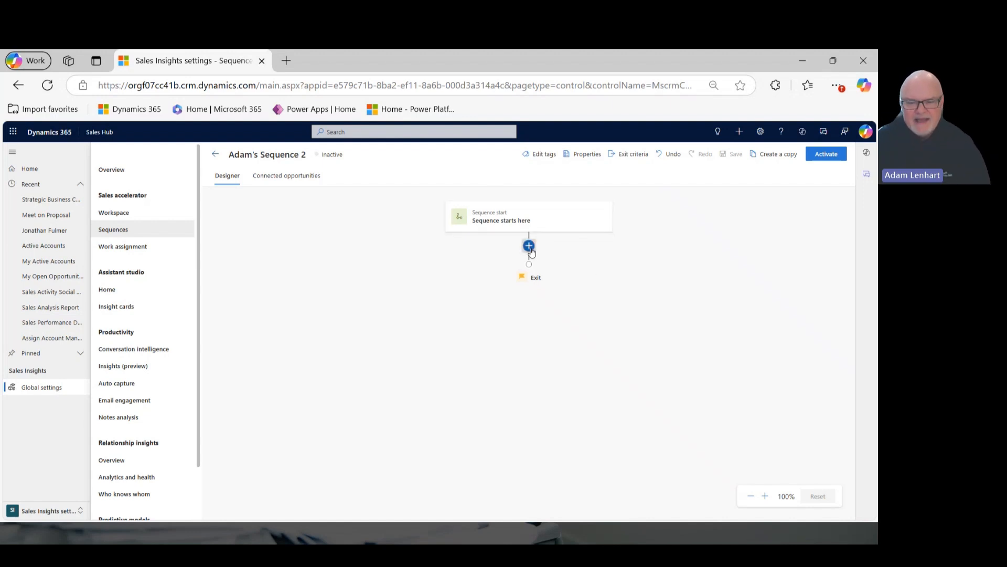
{"action": "left_click", "coordinate": [529, 246]}
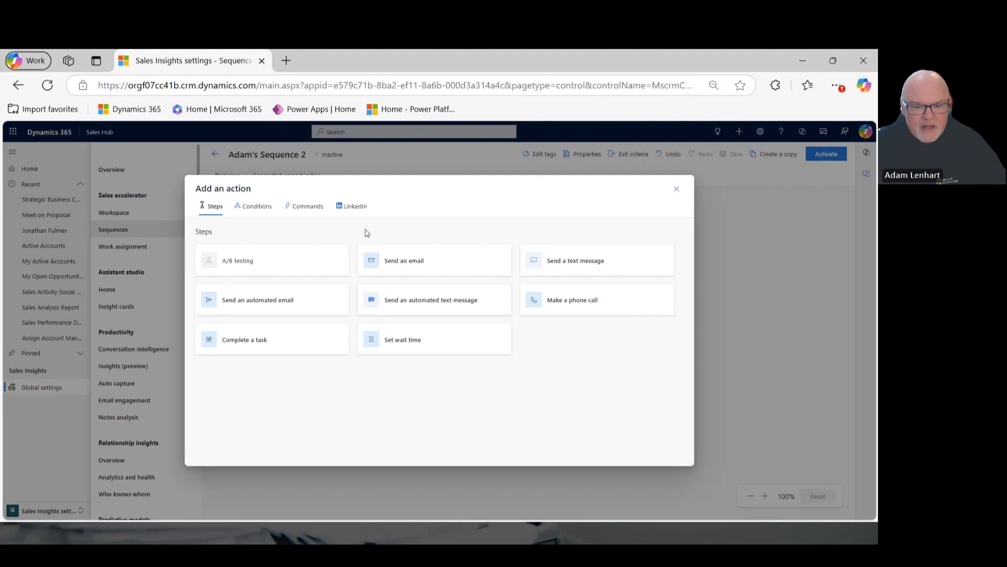
{"action": "left_click", "coordinate": [356, 207]}
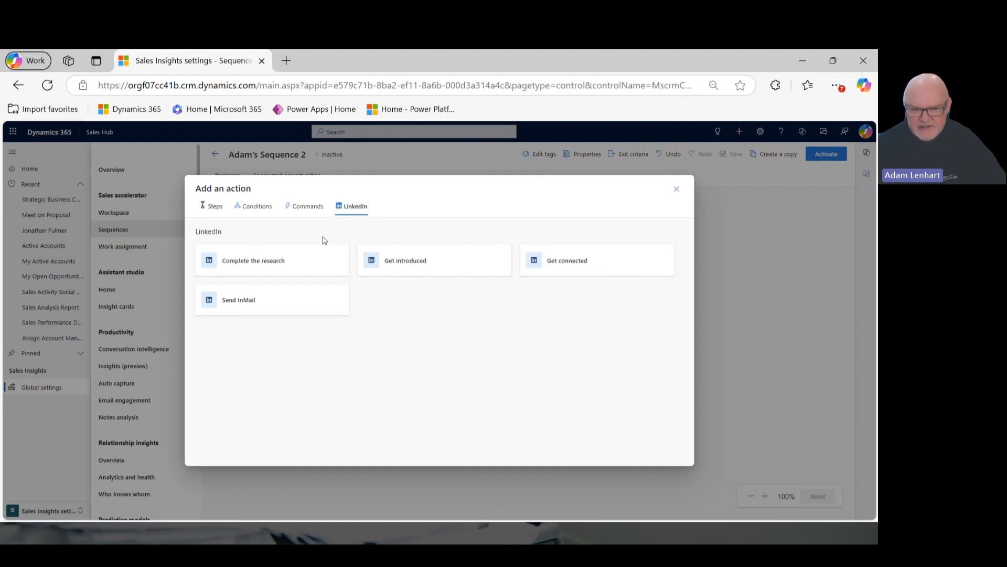
{"action": "left_click", "coordinate": [297, 260]}
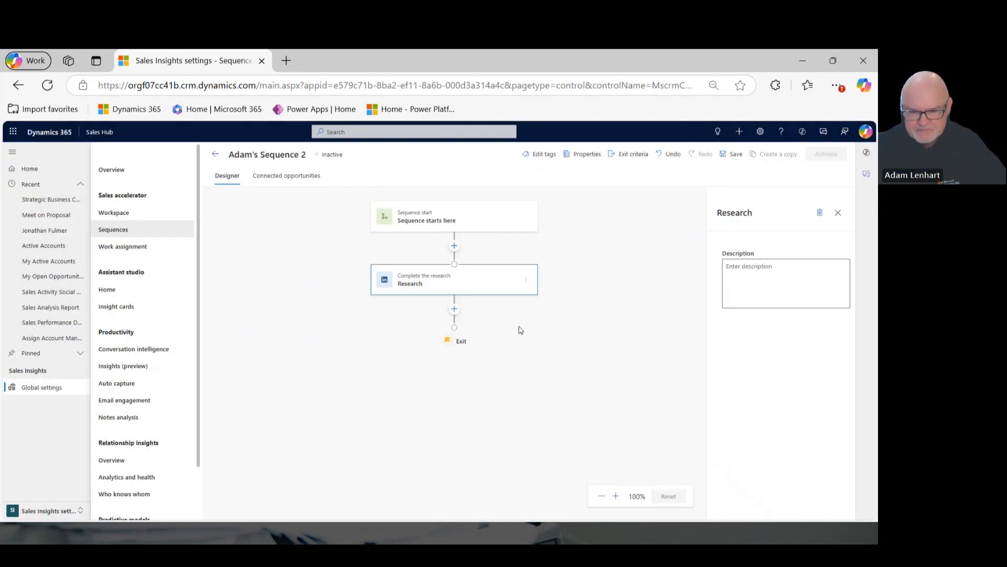
Add a Field value condition after the Research step.
{"action": "left_click", "coordinate": [455, 311]}
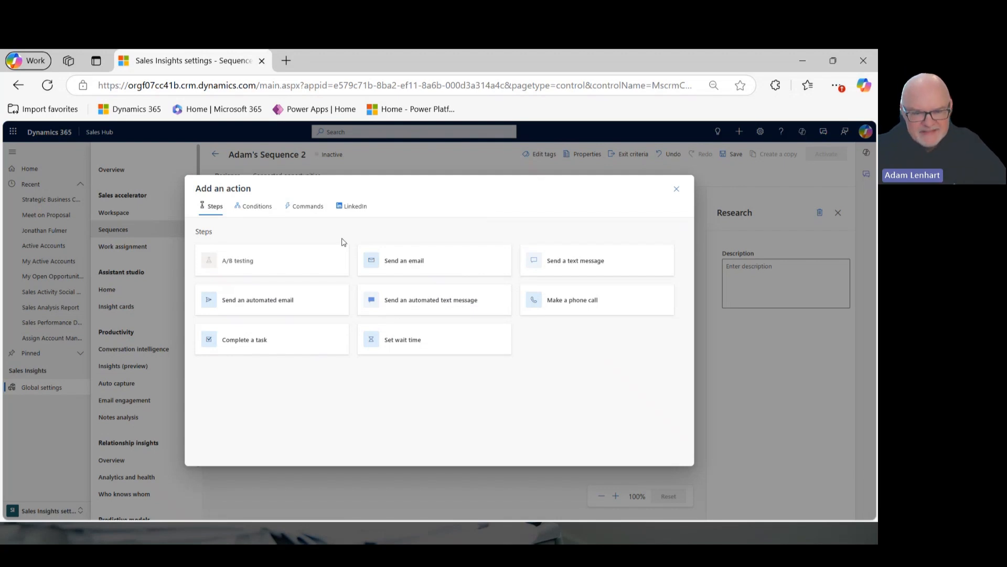
{"action": "left_click", "coordinate": [256, 209]}
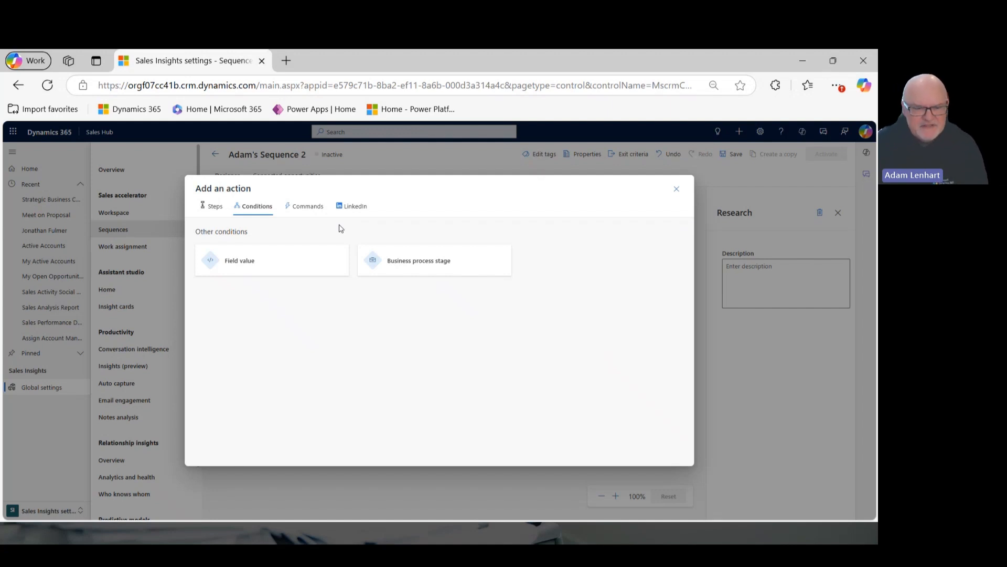
{"action": "left_click", "coordinate": [290, 268]}
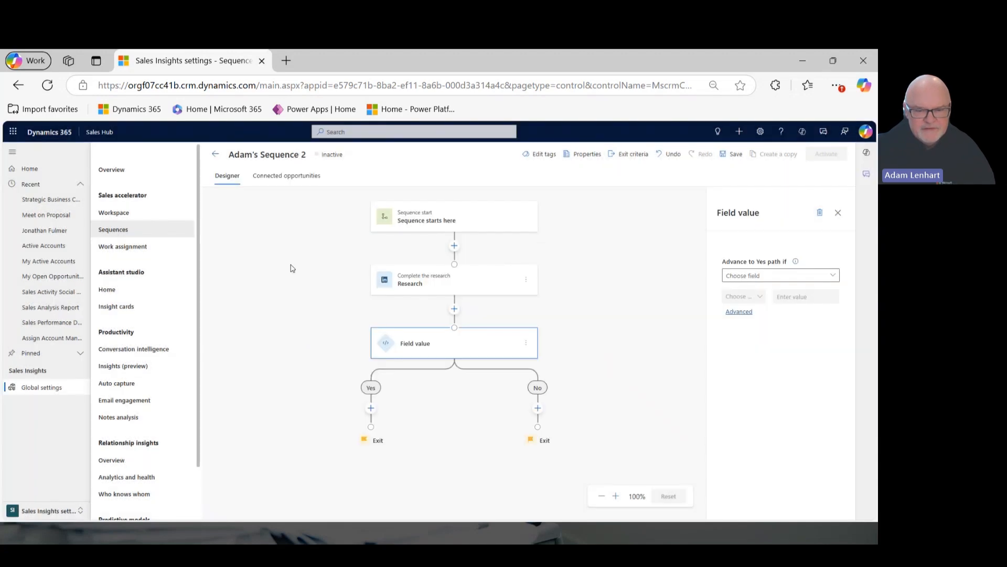
Configure the condition's Yes path to check the Budget amount field against a value of 10000.
{"action": "left_click", "coordinate": [835, 275]}
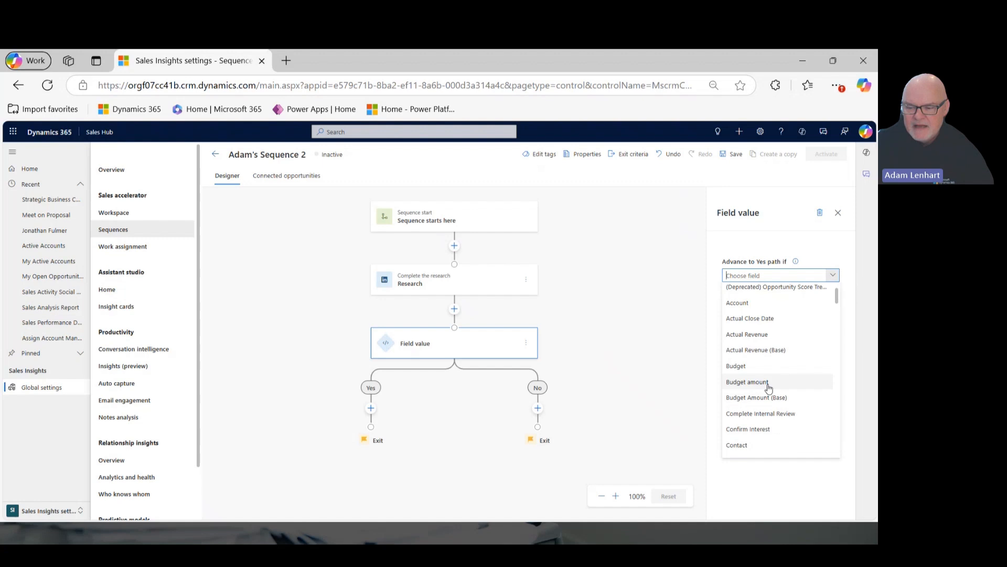
{"action": "left_click", "coordinate": [767, 387]}
{"action": "left_click", "coordinate": [807, 297]}
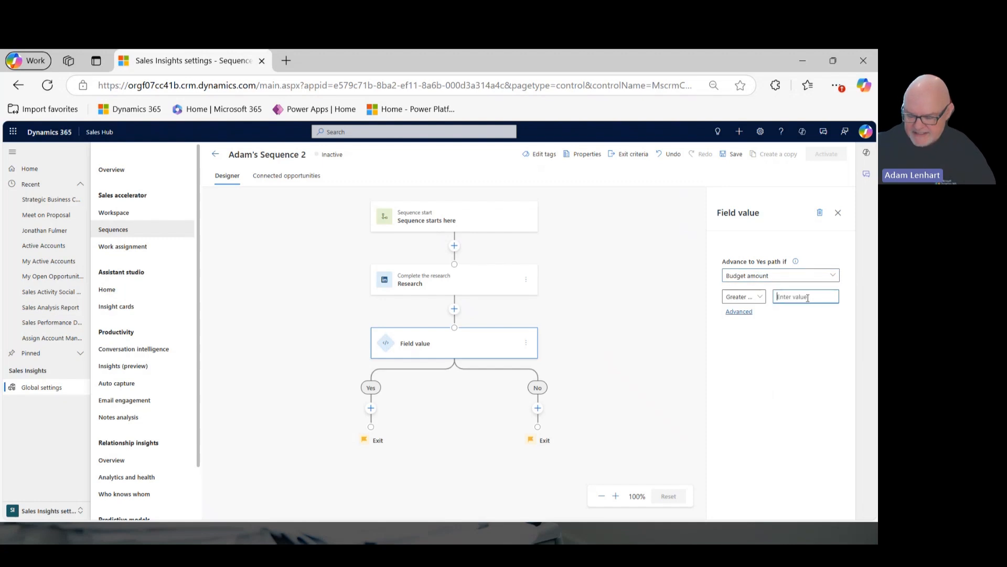
{"action": "type", "text": "1000"}
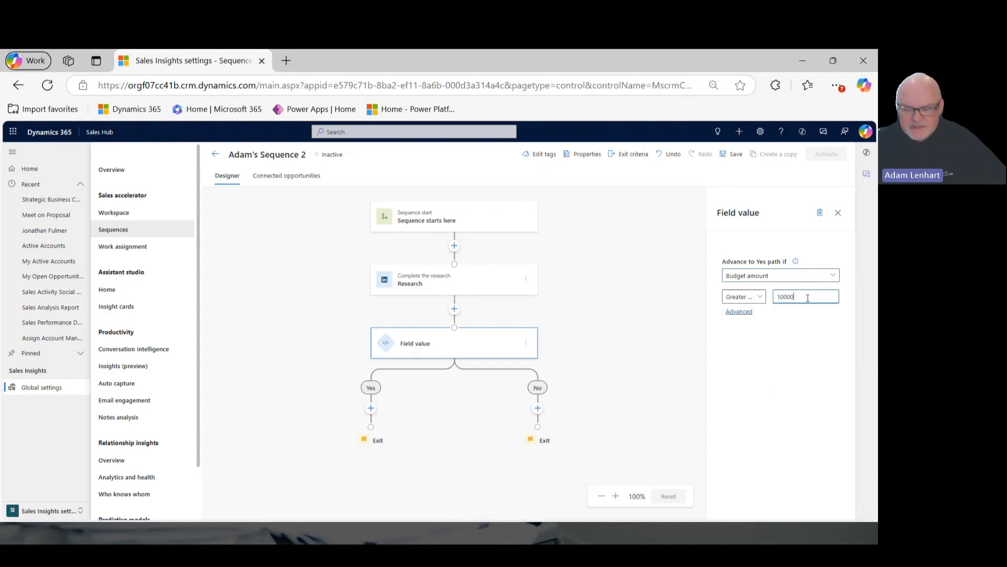
{"action": "type", "text": "0"}
{"action": "key", "text": "Tab"}
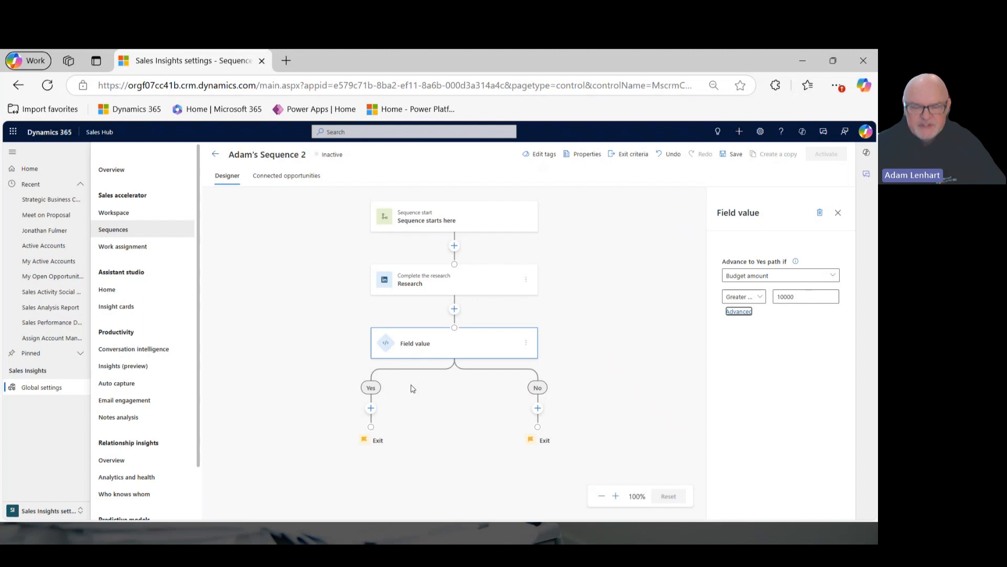
Add an automated email titled "Follow Up" on the Yes path of the Field value condition.
{"action": "left_click", "coordinate": [371, 408]}
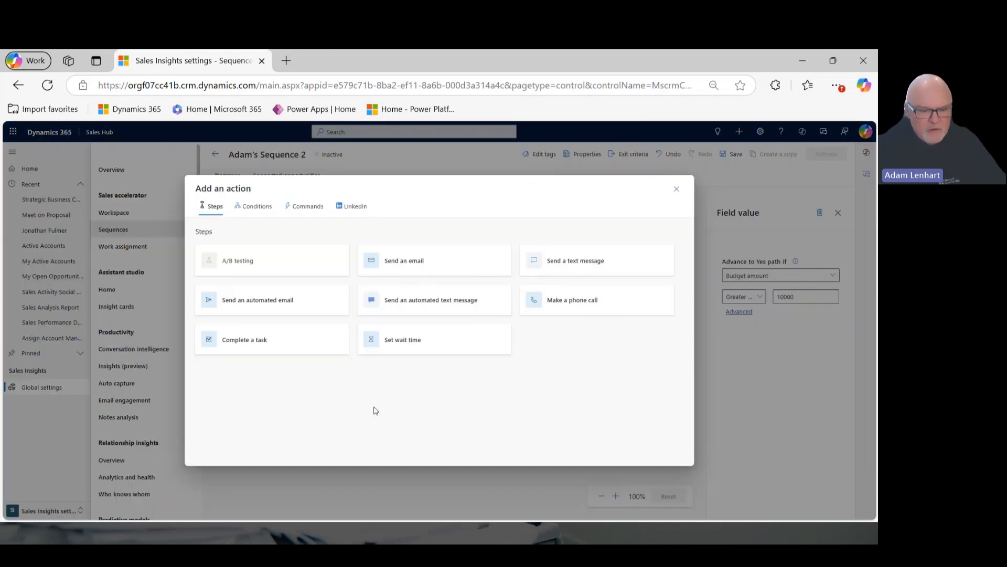
{"action": "left_click", "coordinate": [277, 299]}
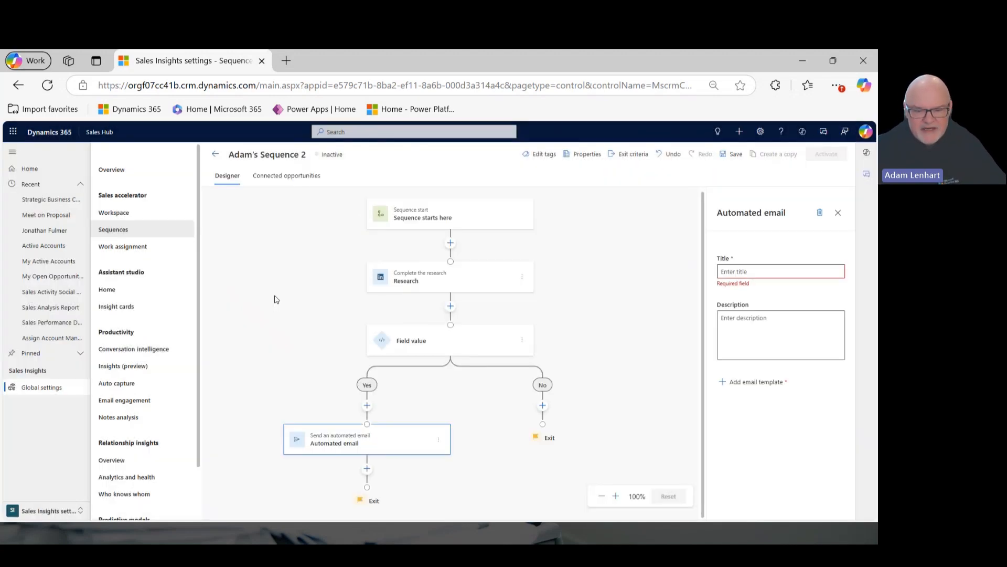
{"action": "left_click", "coordinate": [780, 272]}
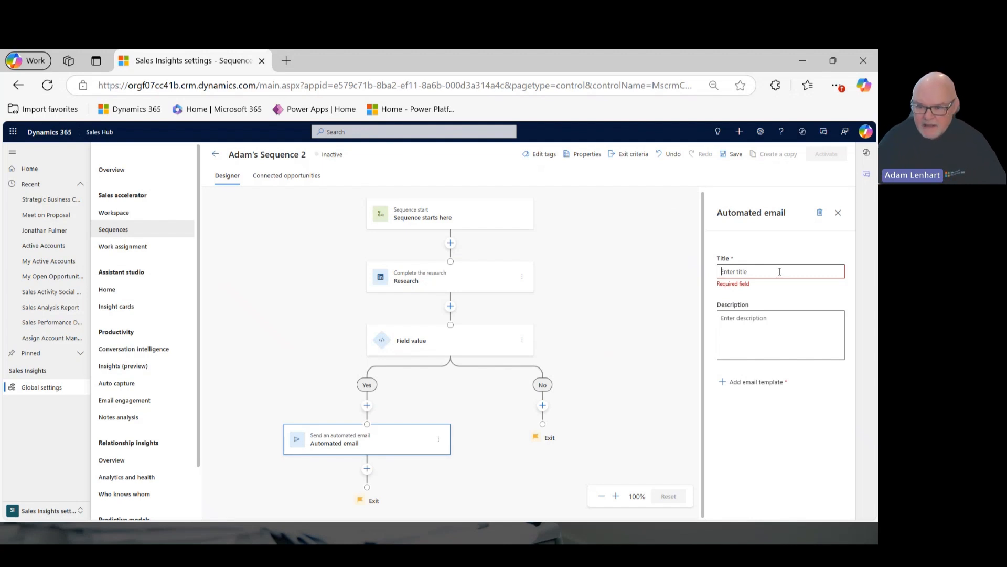
{"action": "type", "text": "Fo"}
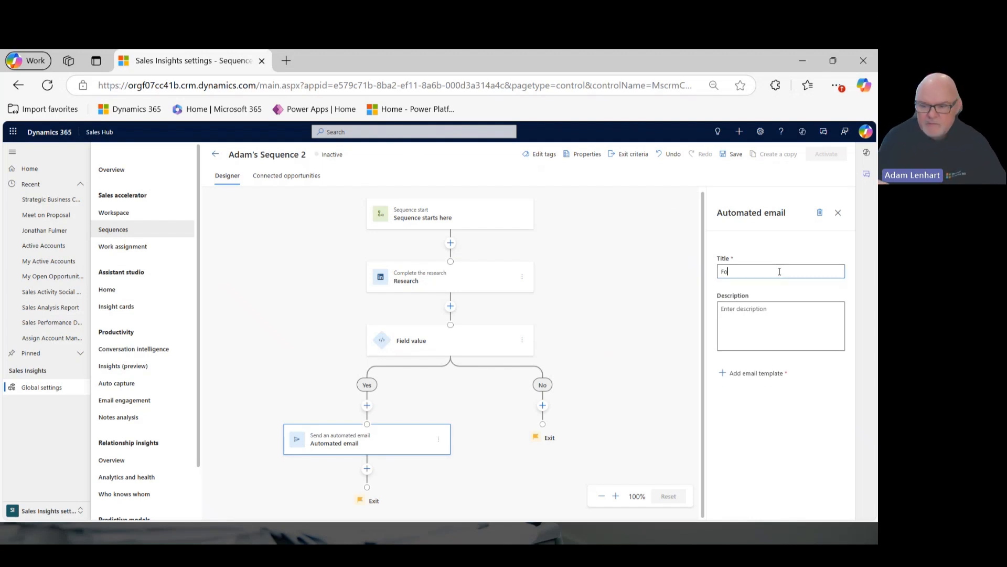
{"action": "type", "text": "llow Up"}
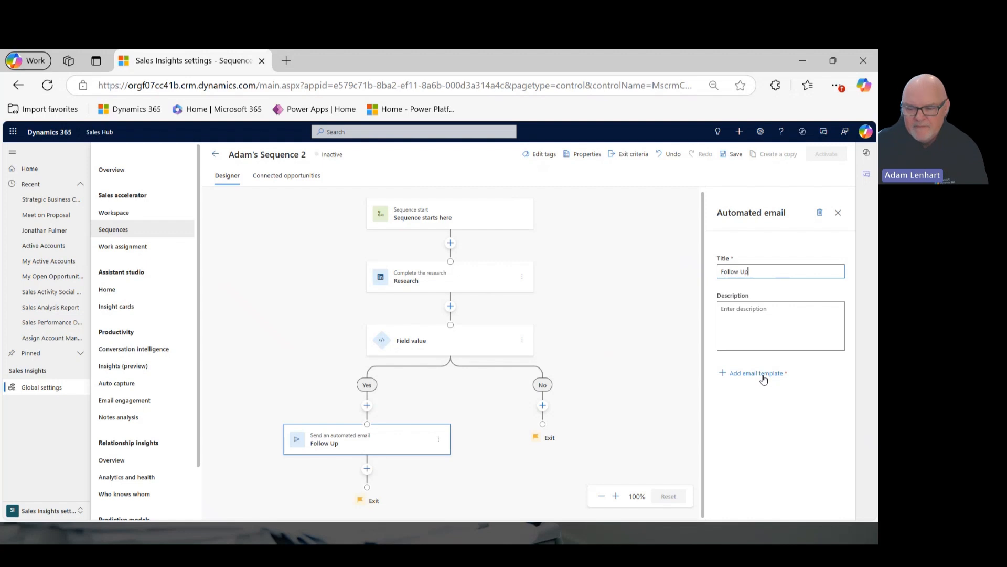
Apply the New Opportunity Creation Notification (Internal) email template to the Follow Up email.
{"action": "left_click", "coordinate": [764, 374]}
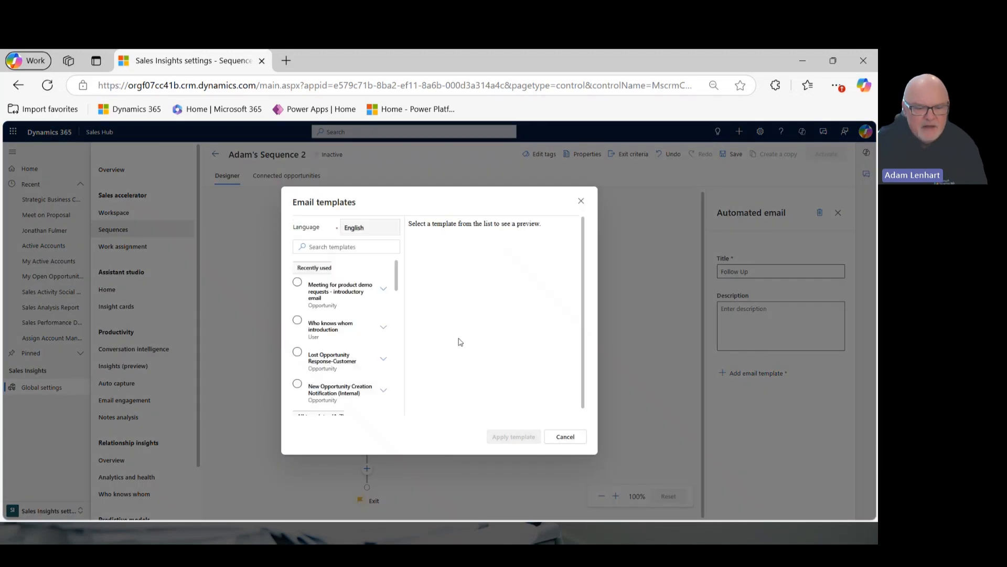
{"action": "left_click", "coordinate": [337, 392]}
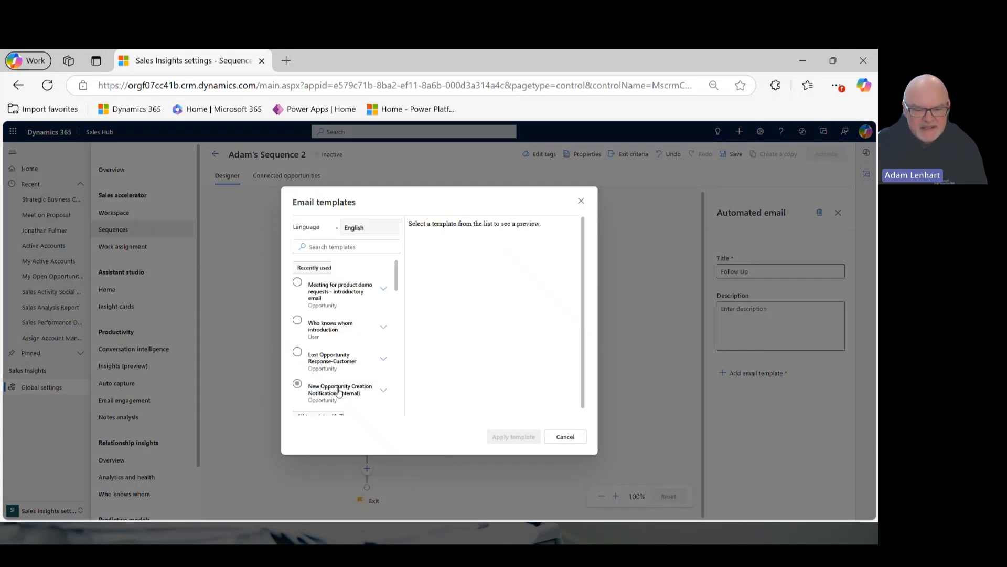
{"action": "left_click", "coordinate": [512, 439]}
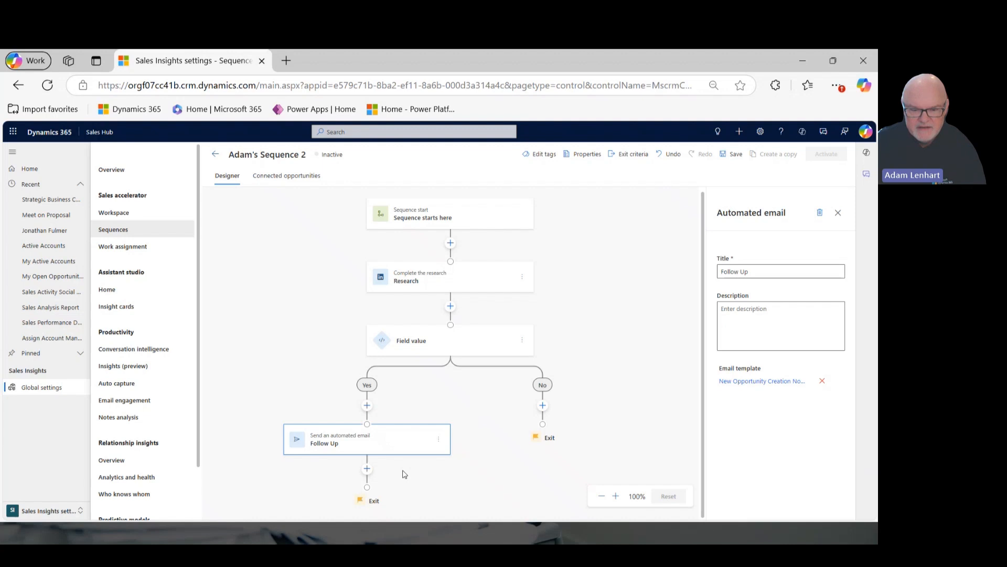
Add an Email open condition after the Follow Up automated email.
{"action": "left_click", "coordinate": [367, 468]}
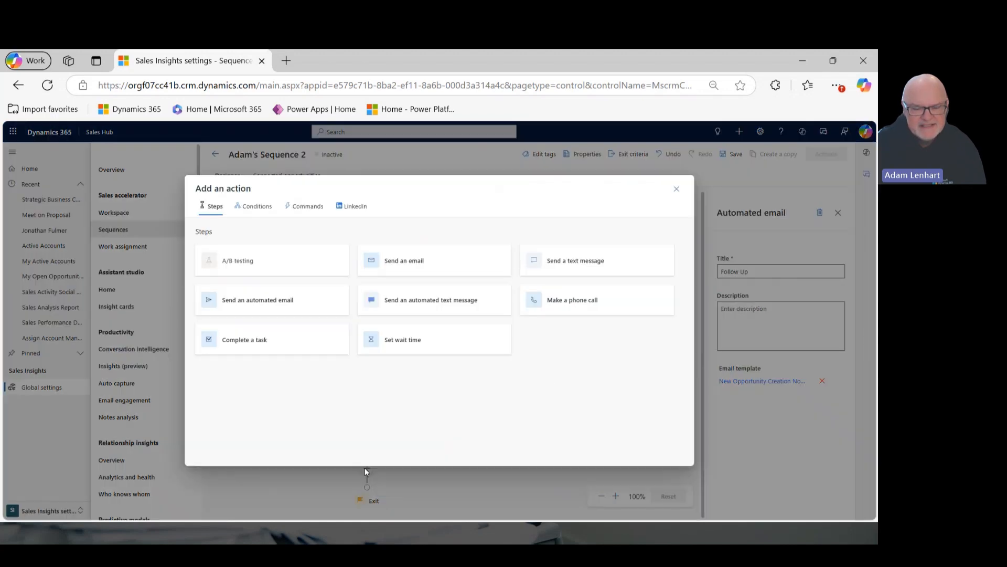
{"action": "left_click", "coordinate": [266, 208]}
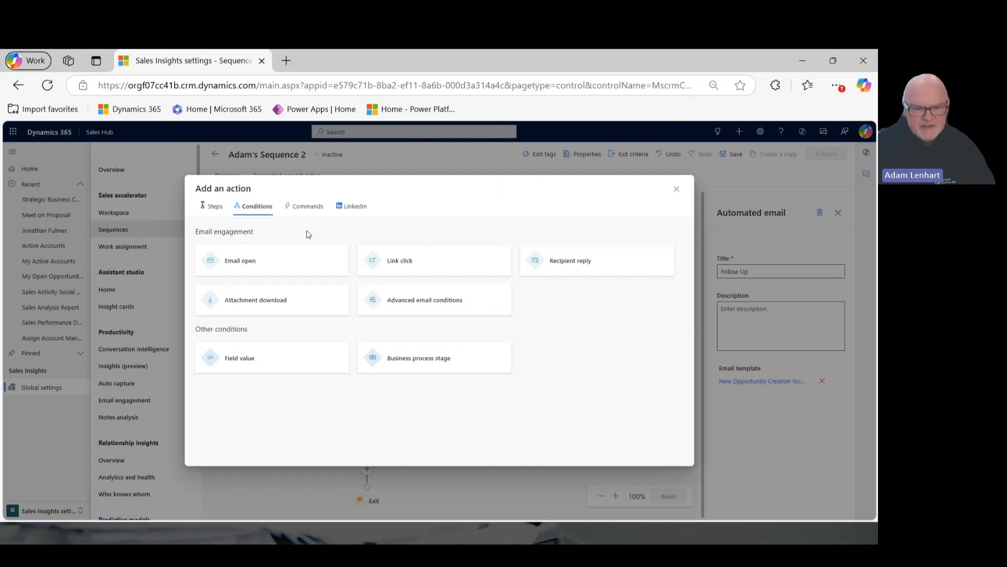
{"action": "left_click", "coordinate": [302, 260]}
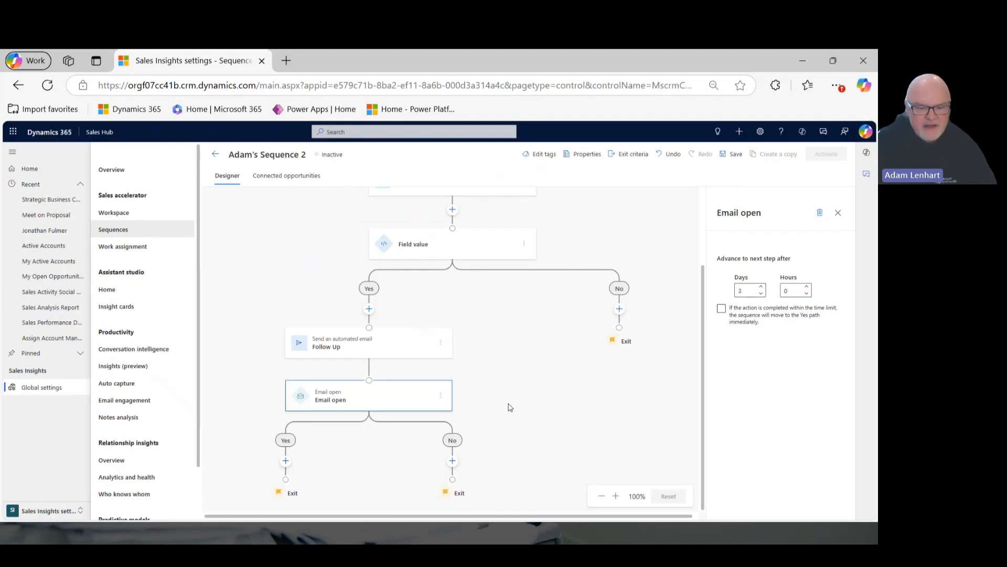
Add a task titled "Schedule a Meeting" on the Yes path of the Email open condition.
{"action": "left_click", "coordinate": [286, 460]}
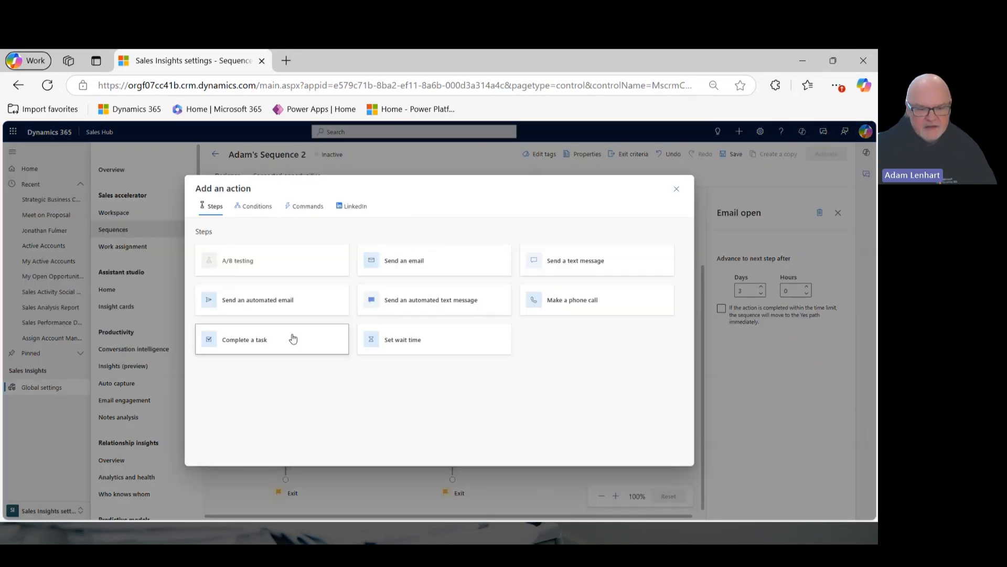
{"action": "left_click", "coordinate": [293, 338]}
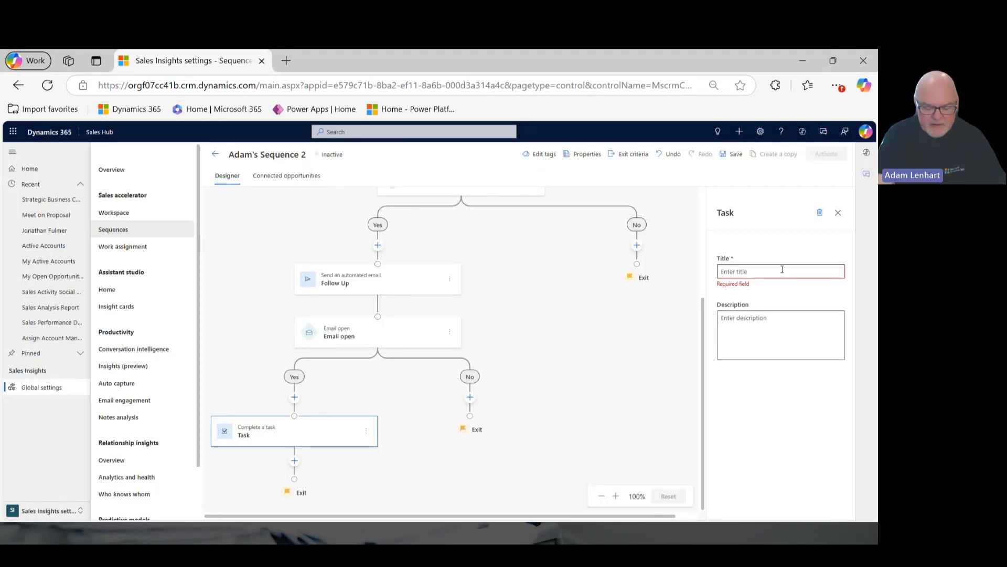
{"action": "type", "text": "Sched"}
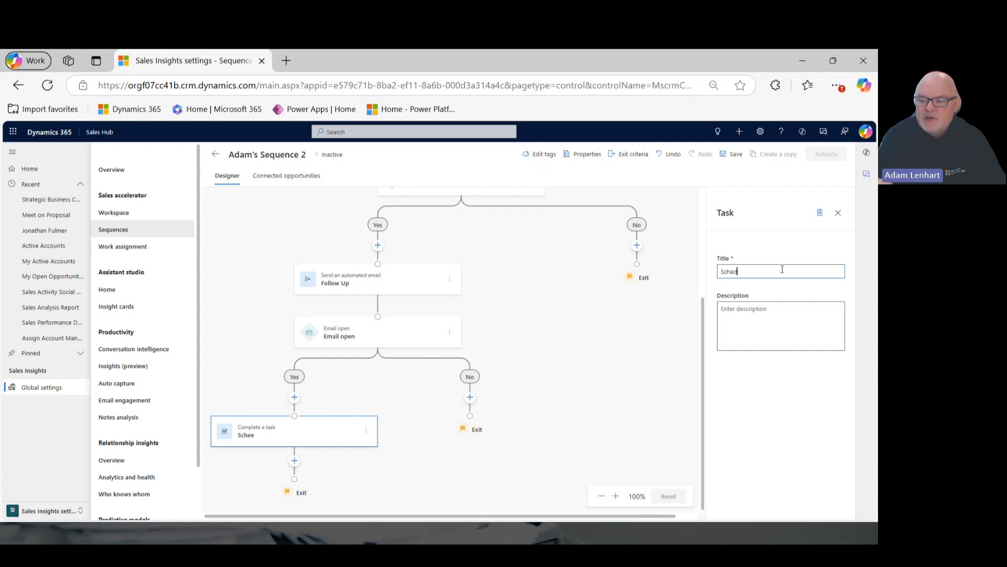
{"action": "type", "text": "ule a Mee"}
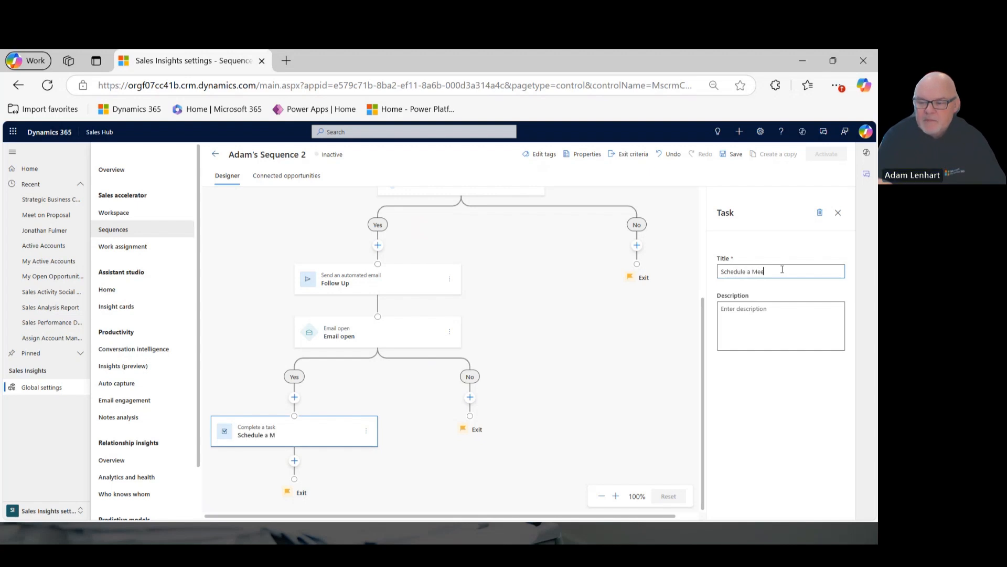
{"action": "type", "text": "ting"}
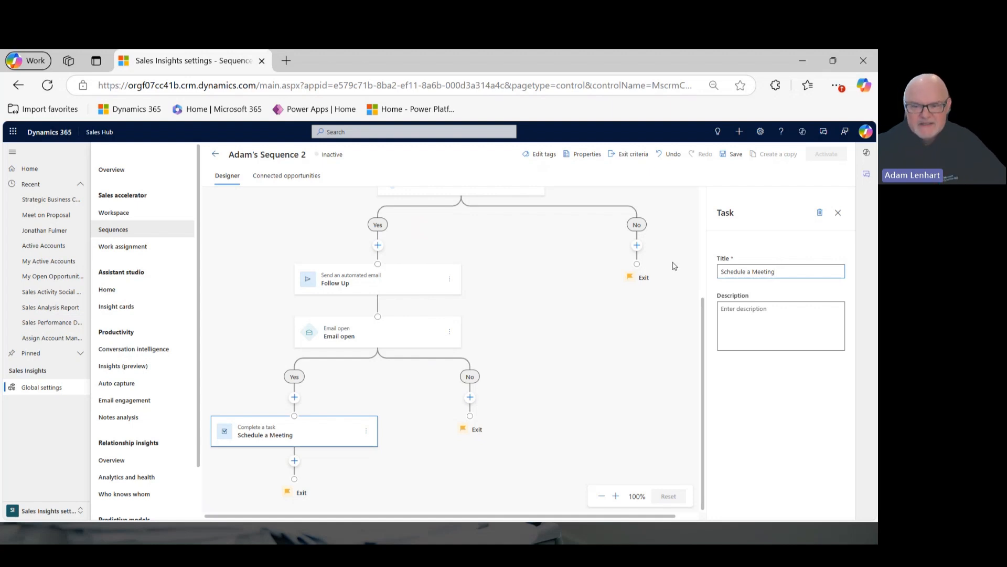
Add a task titled "Close the Opportunity" on the No path of the Field value condition.
{"action": "scroll", "coordinate": [674, 266], "scroll_direction": "up", "scroll_amount": 3}
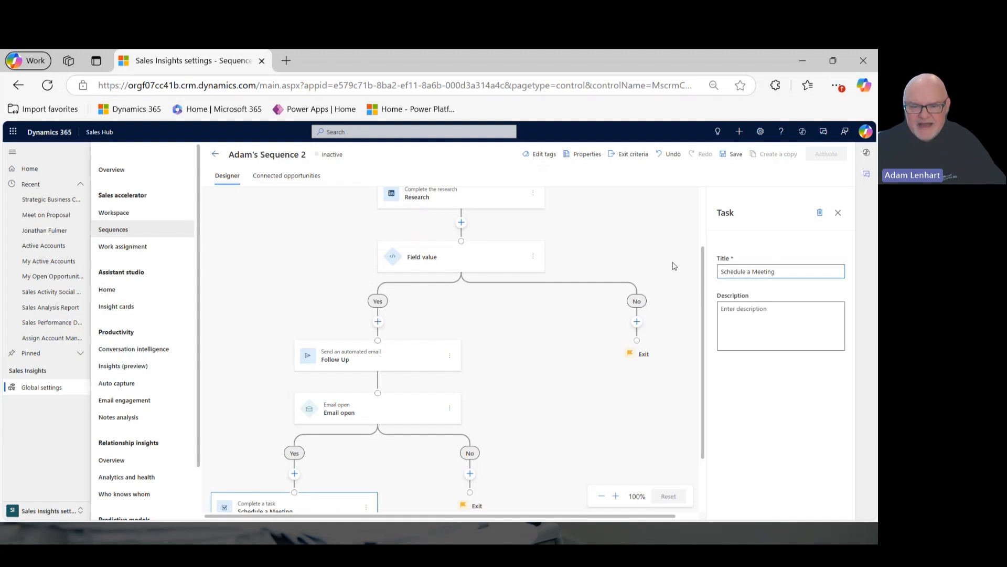
{"action": "left_click", "coordinate": [637, 322]}
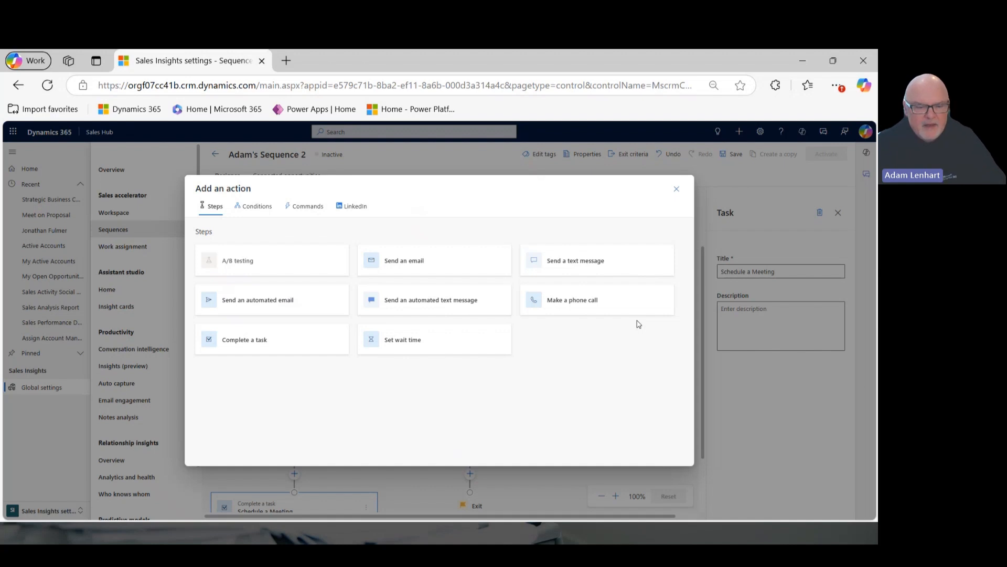
{"action": "left_click", "coordinate": [338, 345]}
{"action": "left_click", "coordinate": [750, 273]}
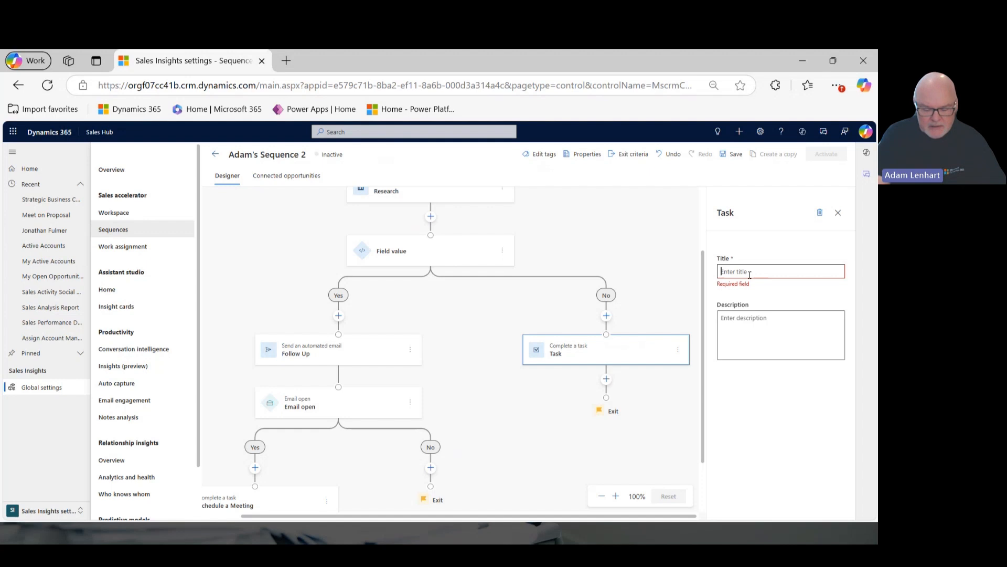
{"action": "type", "text": "Close t"}
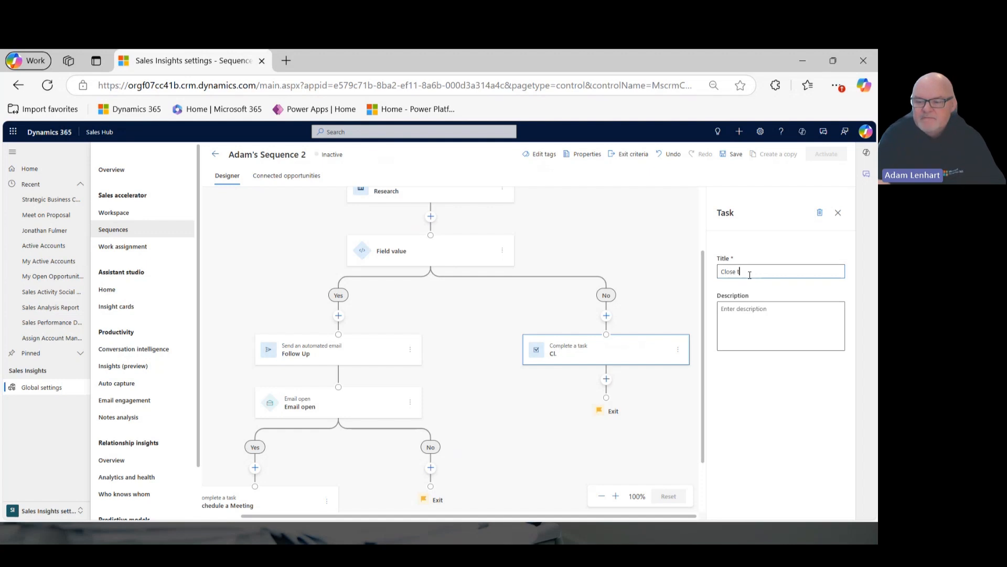
{"action": "type", "text": "he Op"}
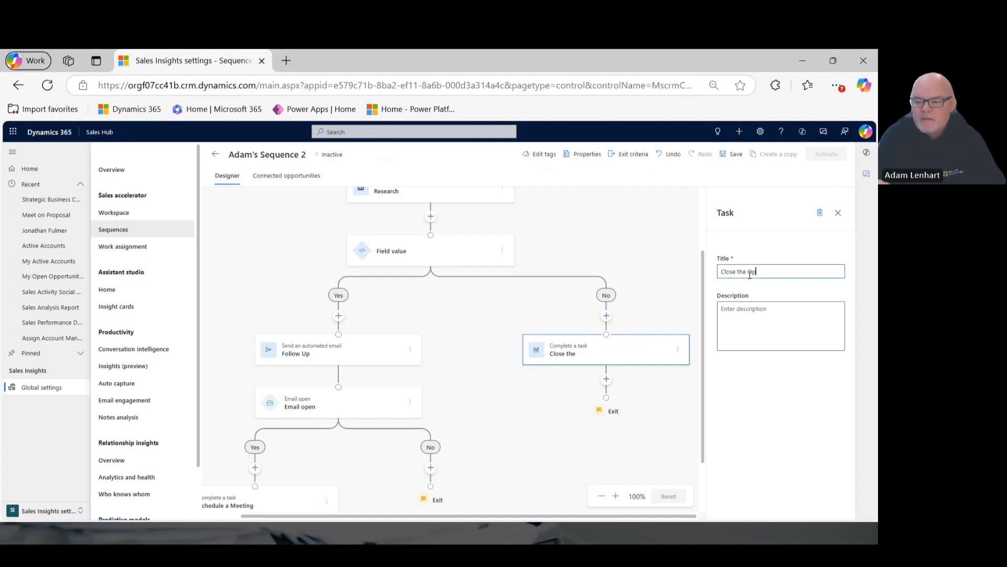
{"action": "type", "text": "portunity"}
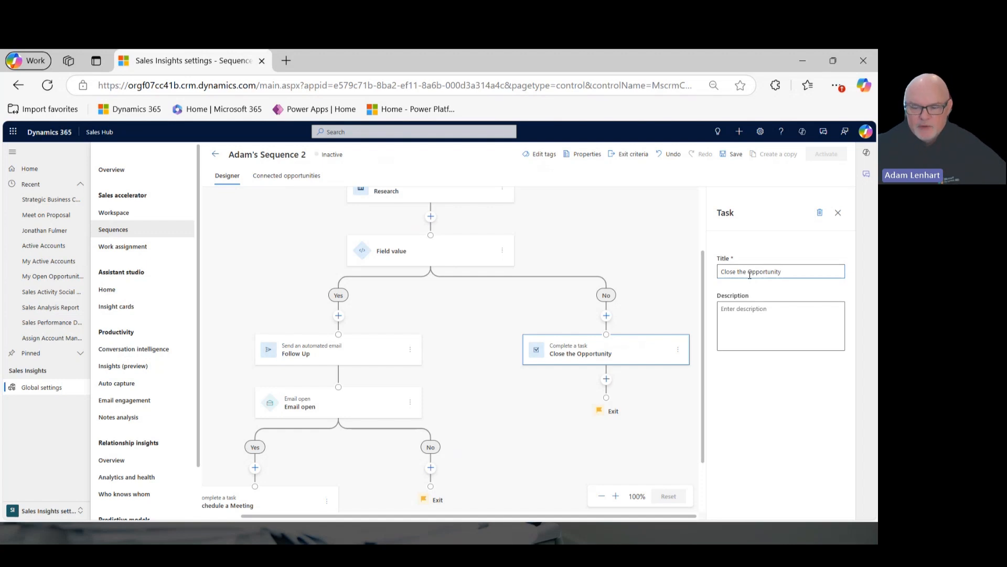
Add a wait time of 3 days on the No path of the Email open condition.
{"action": "scroll", "coordinate": [462, 394], "scroll_direction": "down", "scroll_amount": 1}
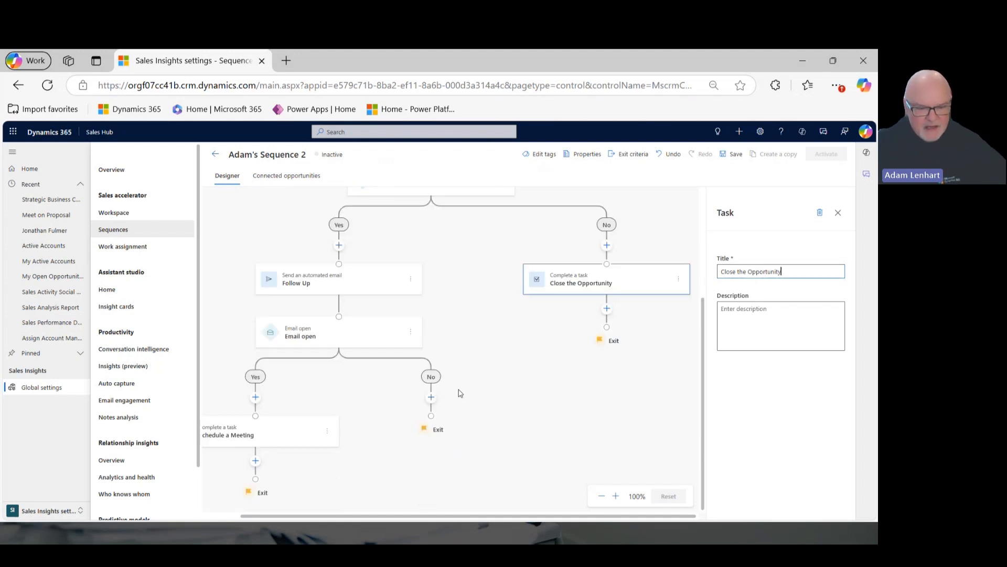
{"action": "left_click", "coordinate": [431, 397]}
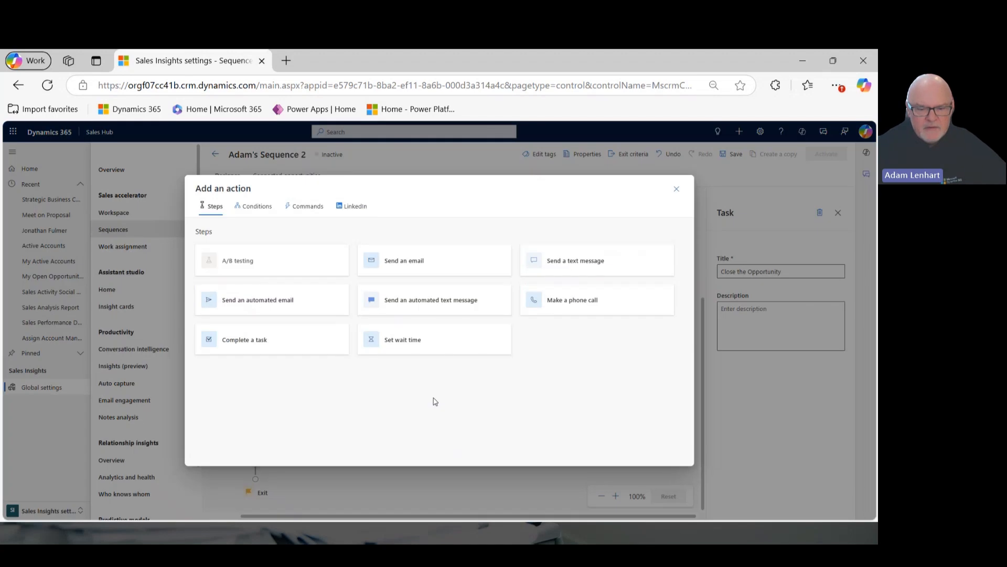
{"action": "left_click", "coordinate": [419, 342]}
{"action": "left_click", "coordinate": [758, 257]}
{"action": "left_click", "coordinate": [758, 257]}
{"action": "left_click", "coordinate": [758, 258]}
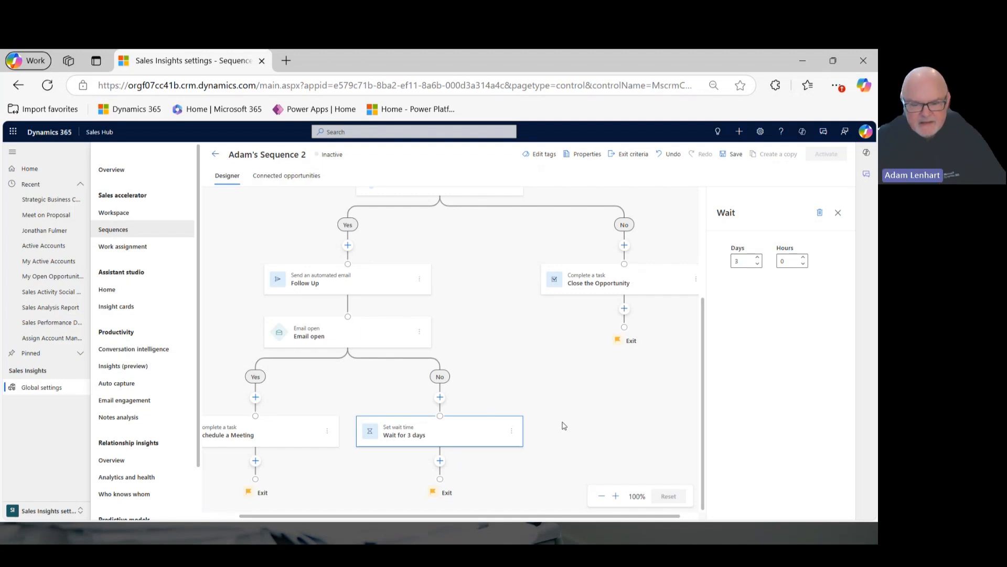
Add an Advance to another sequence command connected to No Response after the wait step, and save the sequence.
{"action": "left_click", "coordinate": [440, 460]}
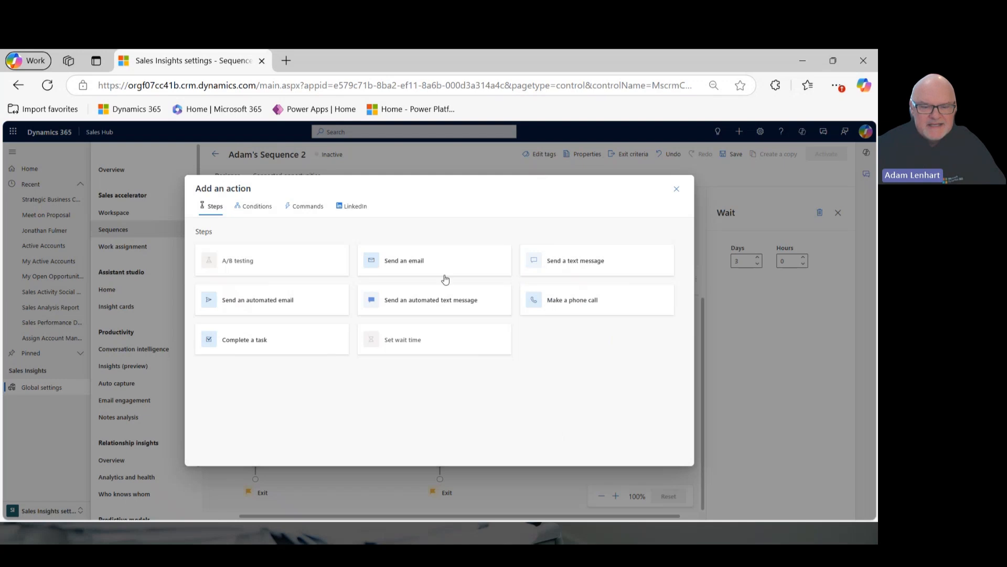
{"action": "left_click", "coordinate": [296, 208]}
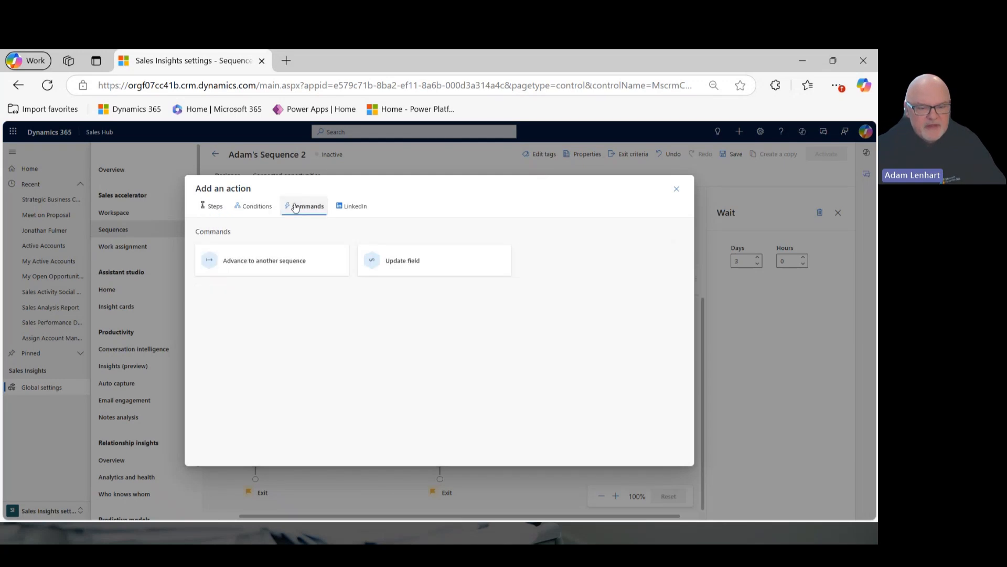
{"action": "left_click", "coordinate": [302, 260]}
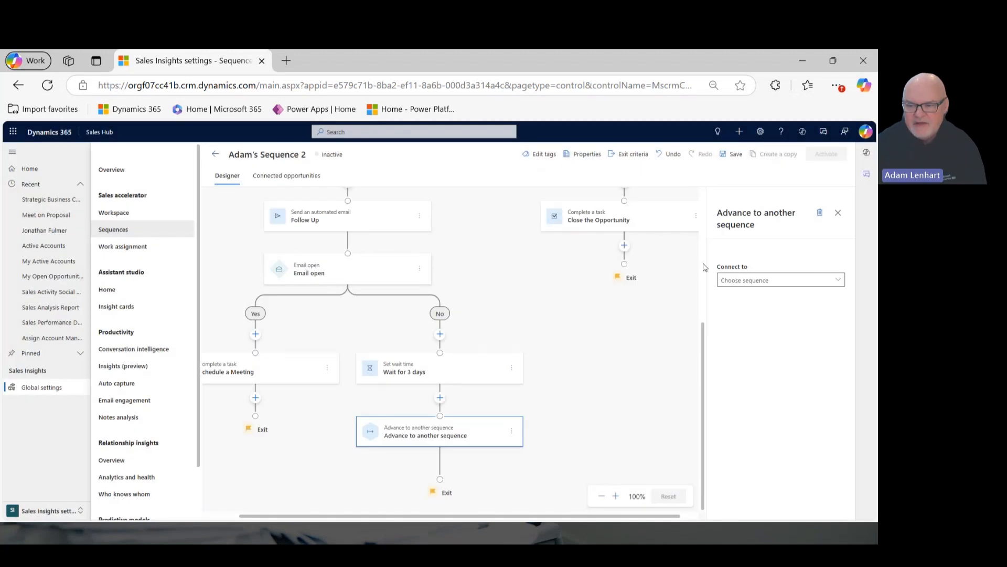
{"action": "left_click", "coordinate": [776, 280]}
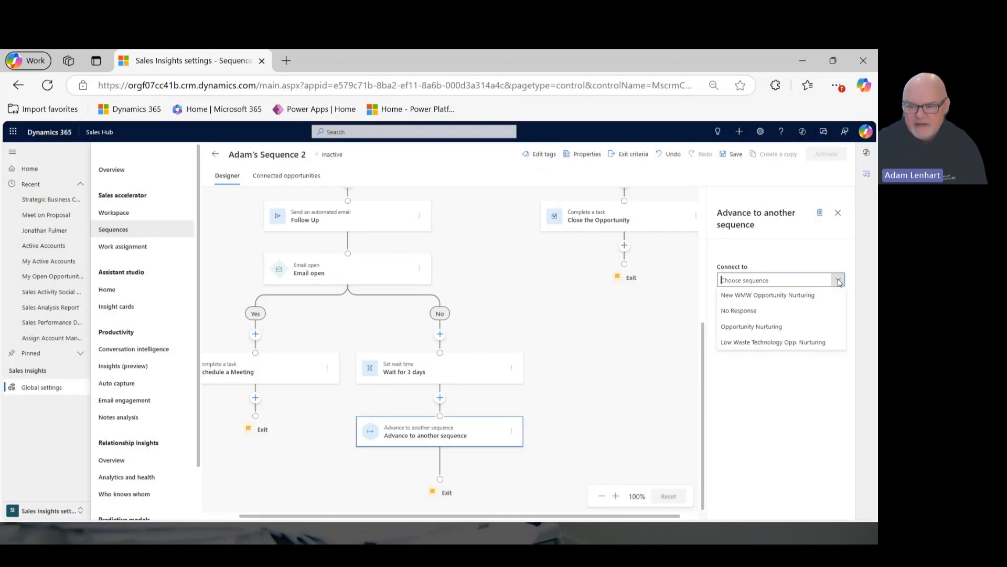
{"action": "left_click", "coordinate": [765, 311]}
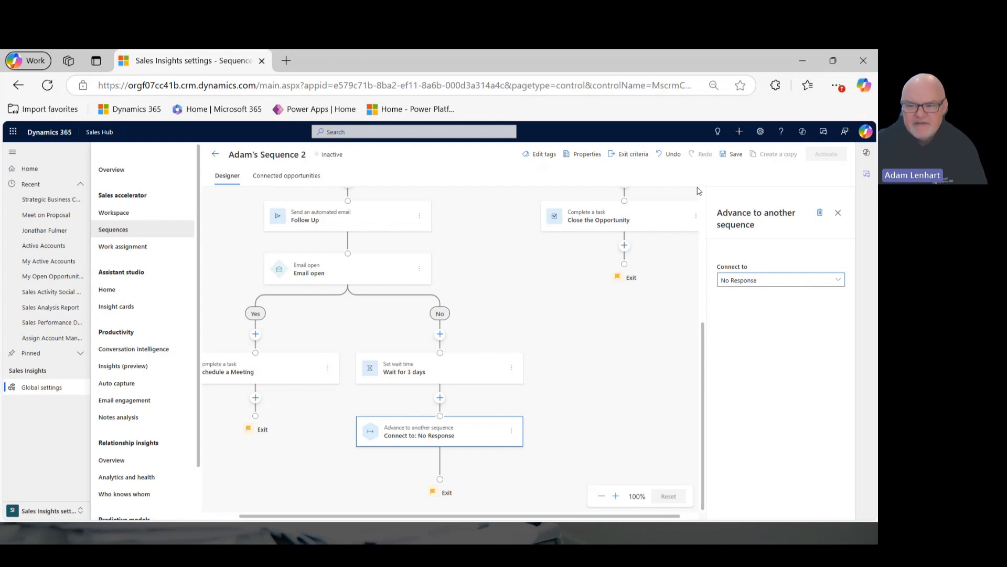
{"action": "left_click", "coordinate": [735, 155]}
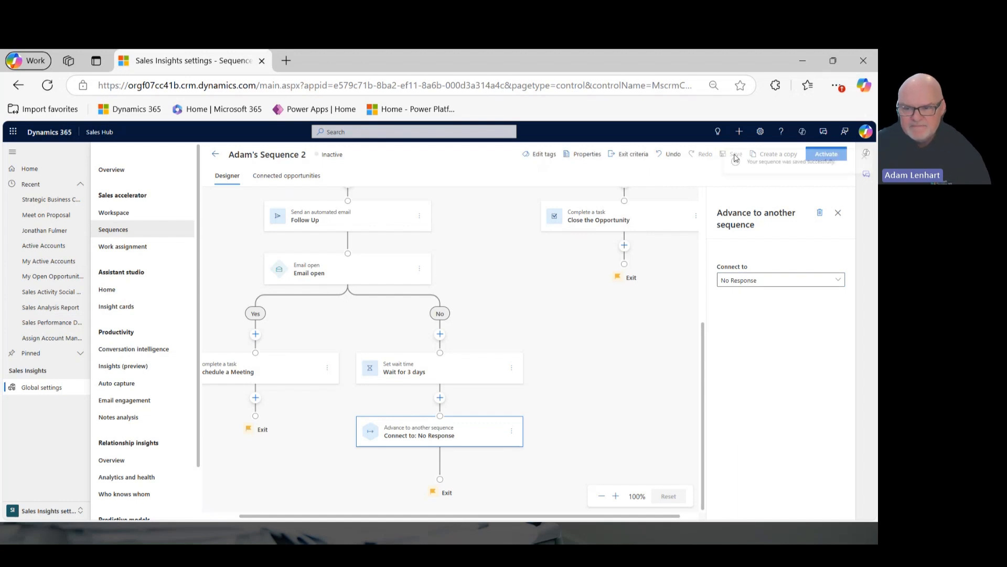
{"action": "left_click", "coordinate": [864, 160]}
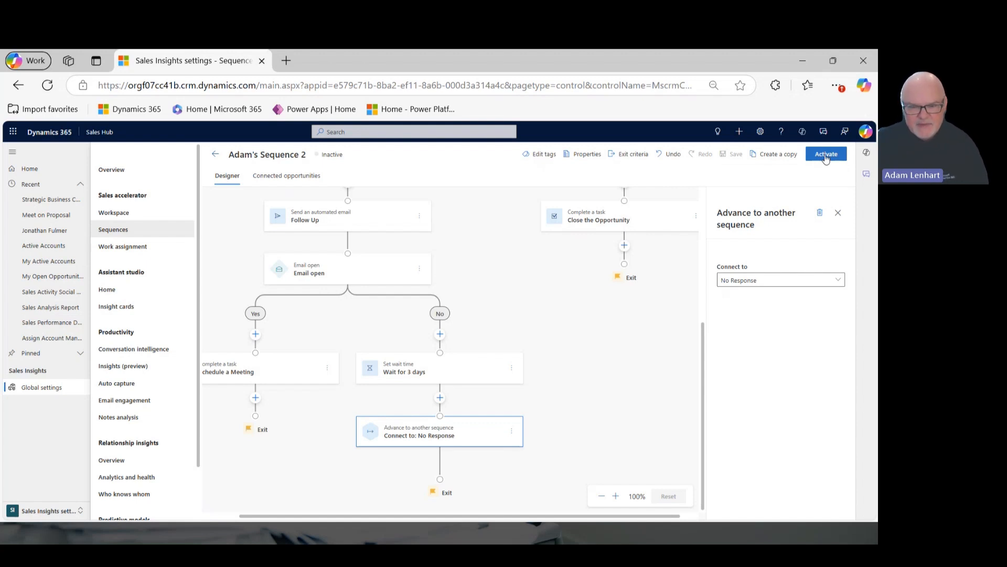
{"action": "key", "text": "alt+Tab"}
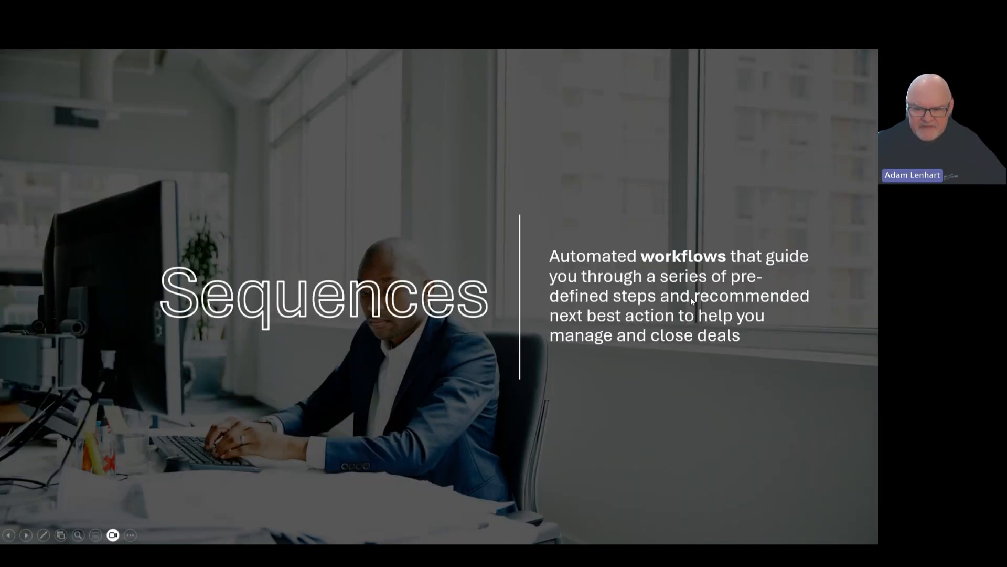
{"action": "left_click", "coordinate": [612, 371]}
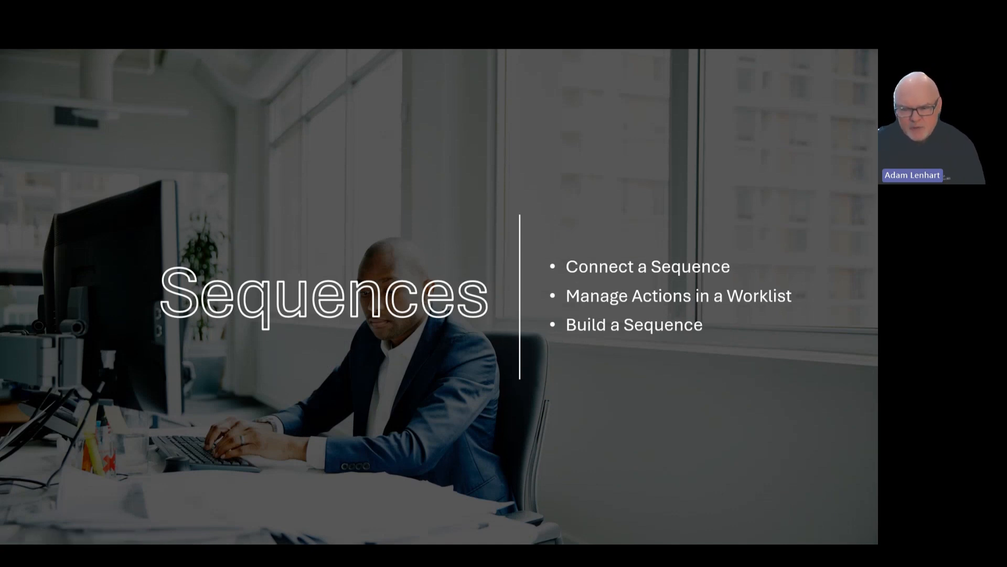
{"action": "key", "text": "Right"}
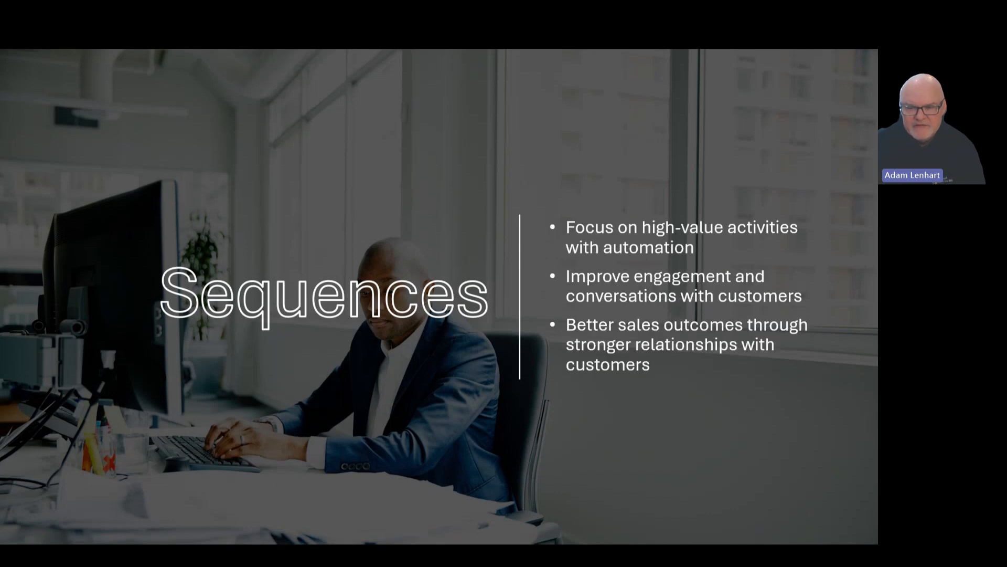